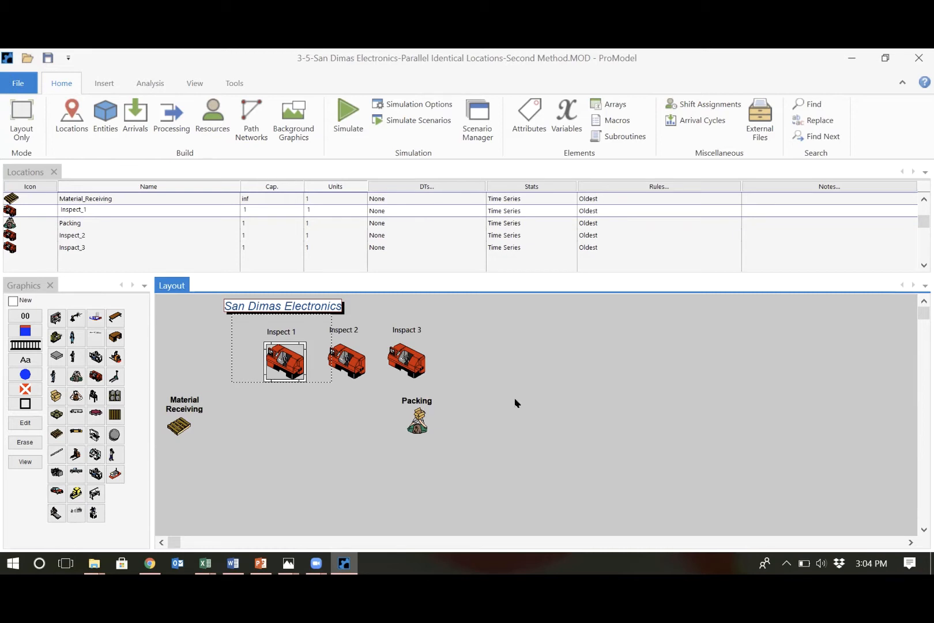
Step: Open the processing records and enter "Move for 3 min" as the move logic for the Material_Receiving route to Inspect_1
left_click(180, 138)
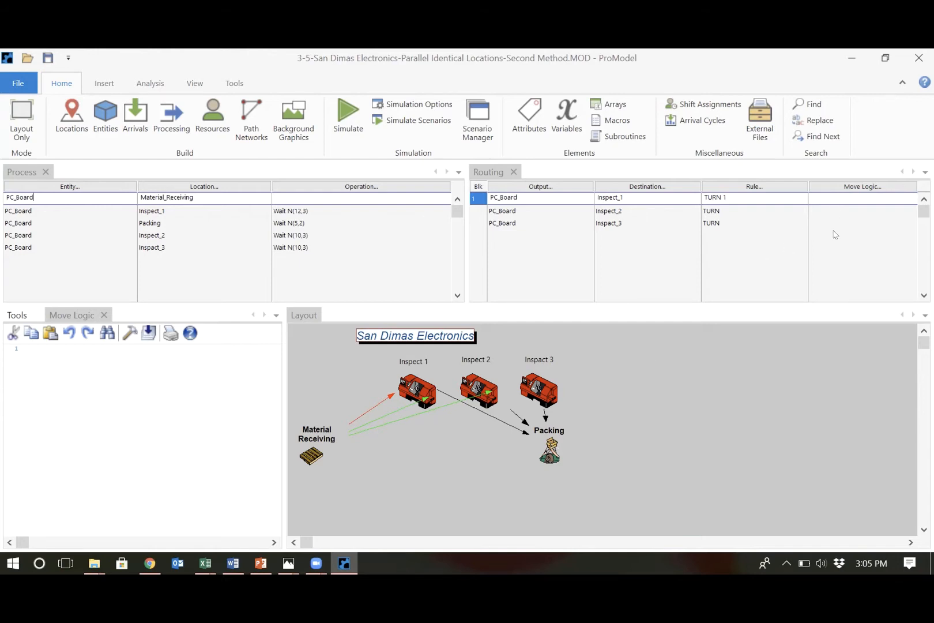
left_click(837, 196)
type("Move for 3 min")
key("BackSpace")
key("BackSpace")
key("BackSpace")
type("min")
Step: Copy the "Move for 3 min" move logic to the Material_Receiving routes to Inspect_2 and Inspact_3
key("shift+Left")
key("shift+Left")
key("shift+Left")
key("shift+Left")
key("shift+Left")
key("shift+Left")
key("shift+Left")
key("shift+Left")
key("shift+Left")
key("shift+Left")
key("shift+Left")
key("shift+Left")
key("shift+Left")
key("shift+Left")
key("ctrl+c")
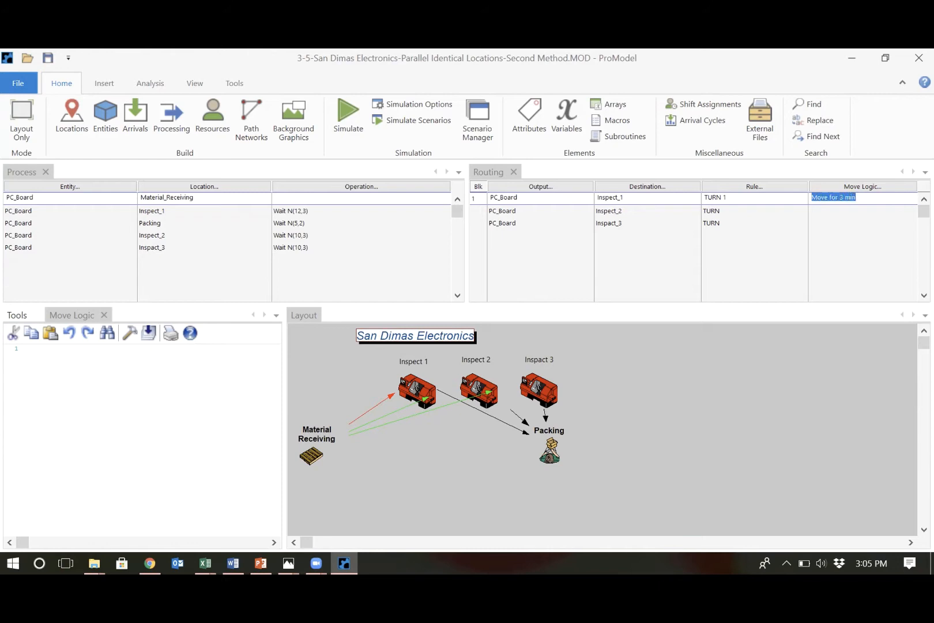
left_click(824, 215)
left_click(819, 210)
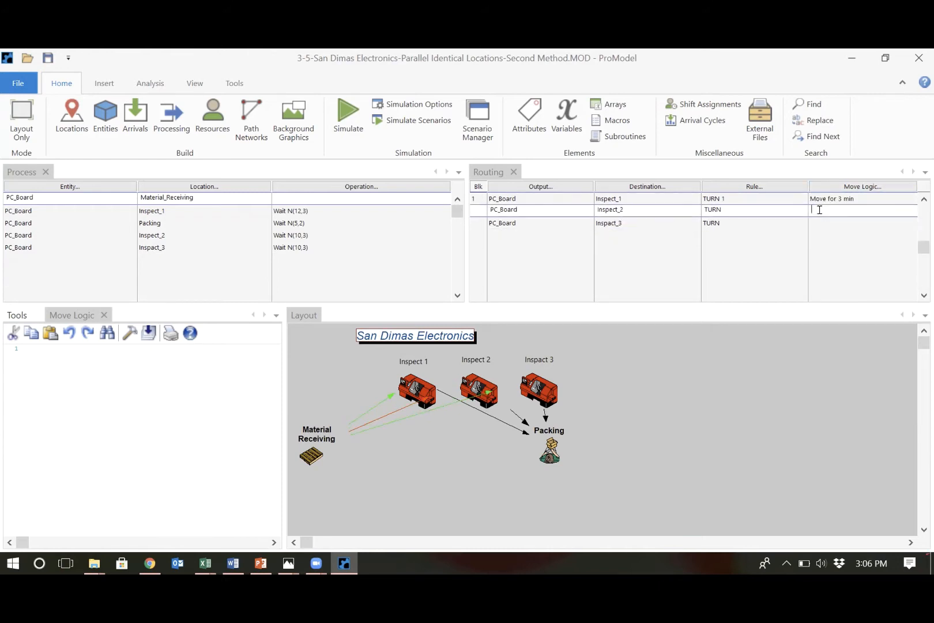
key("ctrl+v")
left_click(819, 222)
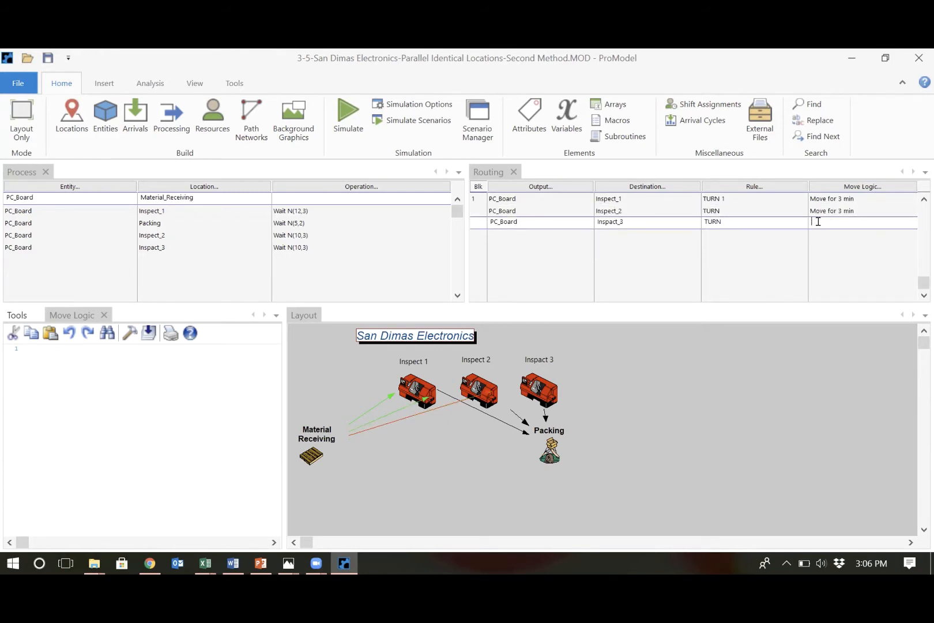
key("ctrl+v")
Step: Apply the copied "Move for 3 min" move logic to the Inspect_1 route to Packing
left_click(335, 208)
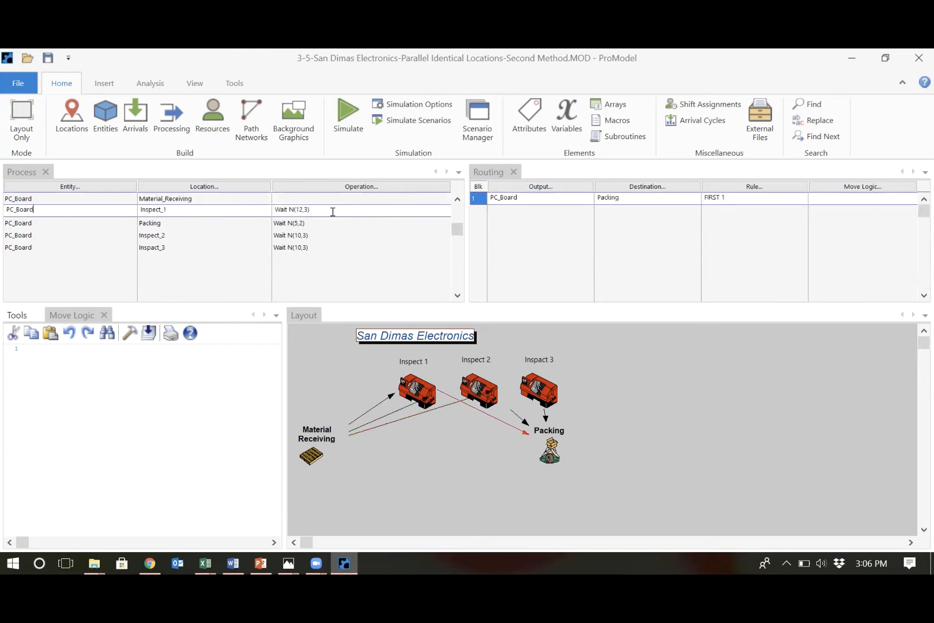
left_click(863, 195)
key("ctrl+v")
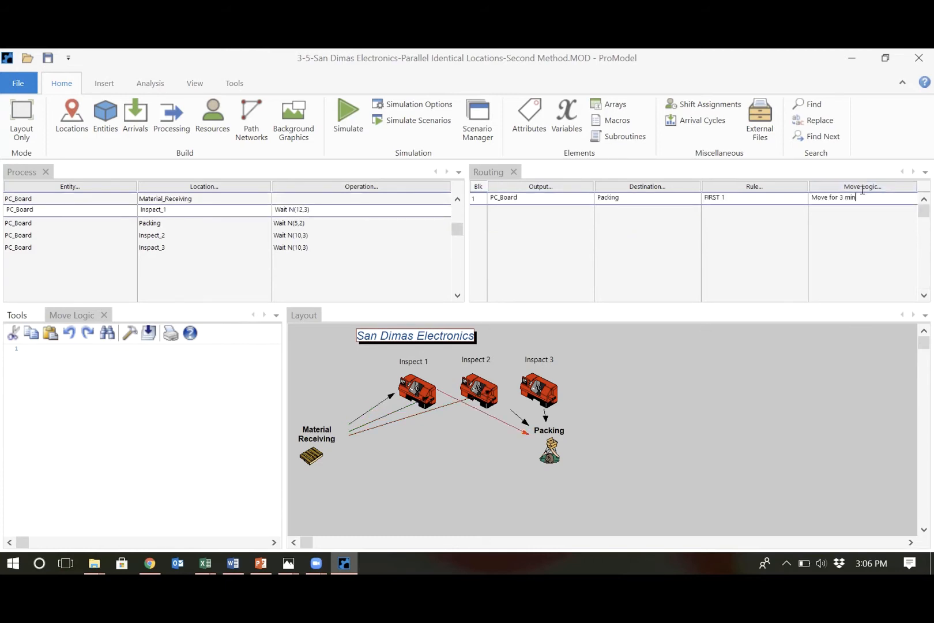
left_click(333, 210)
left_click(330, 233)
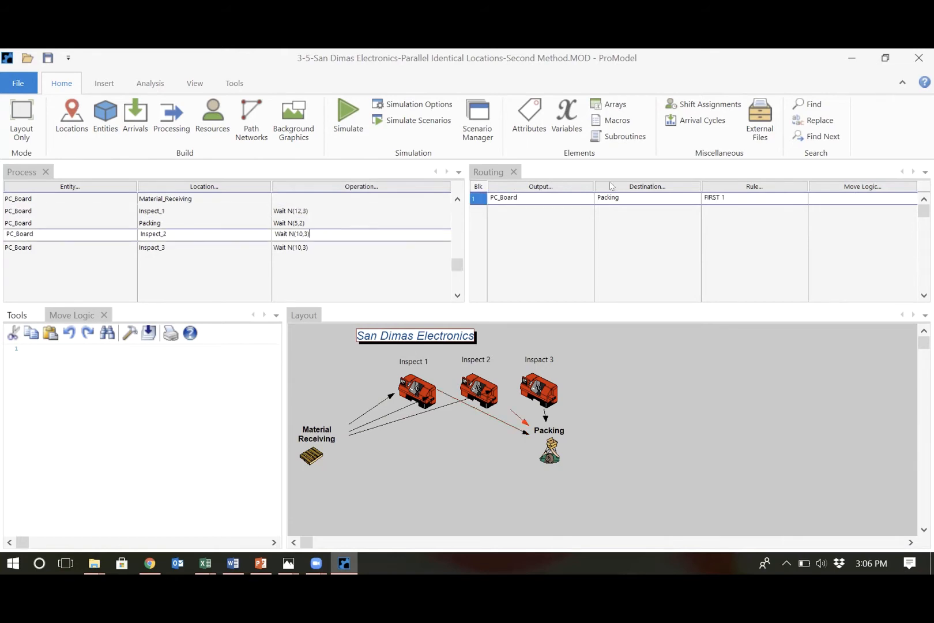
left_click(406, 222)
left_click(830, 196)
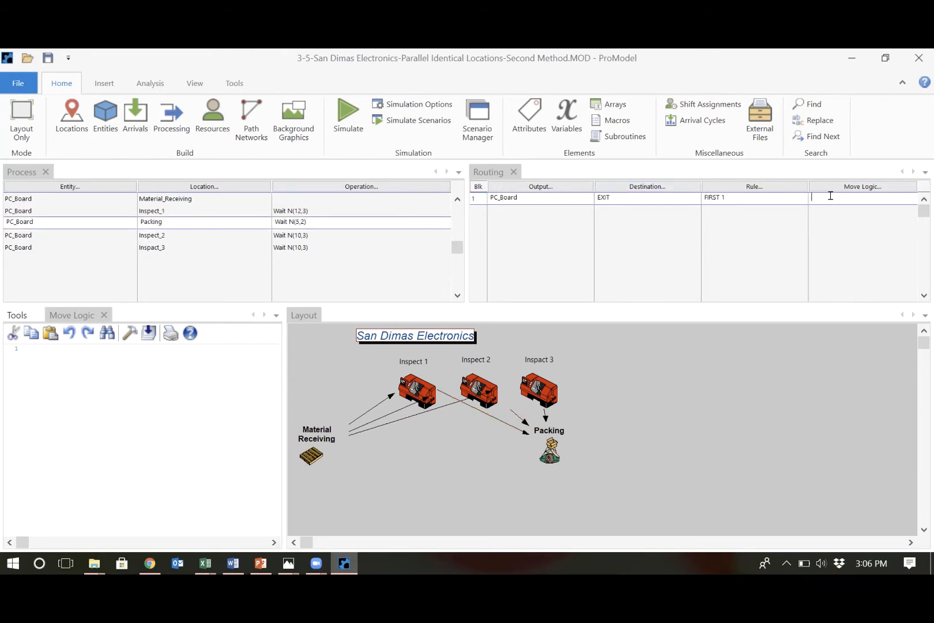
type("Move for 3 min")
key("BackSpace")
key("BackSpace")
key("BackSpace")
key("BackSpace")
key("BackSpace")
key("BackSpace")
key("BackSpace")
key("BackSpace")
key("BackSpace")
key("BackSpace")
key("BackSpace")
key("BackSpace")
key("BackSpace")
key("BackSpace")
Step: Apply the "Move for 3 min" move logic to the Inspect_2 and Inspact_3 routes to Packing
left_click(319, 234)
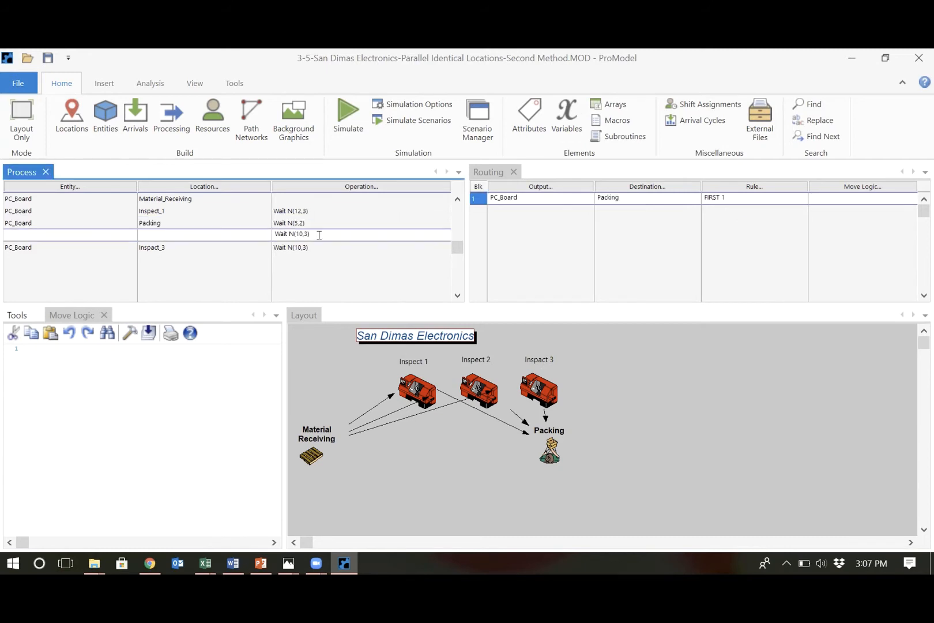
left_click(823, 196)
key("ctrl+v")
key("Return")
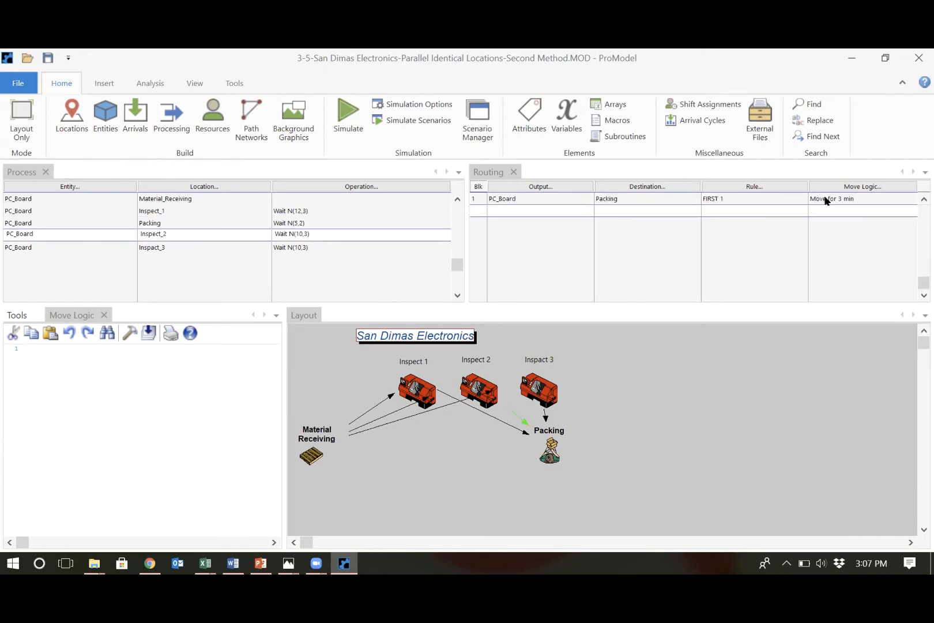
left_click(205, 245)
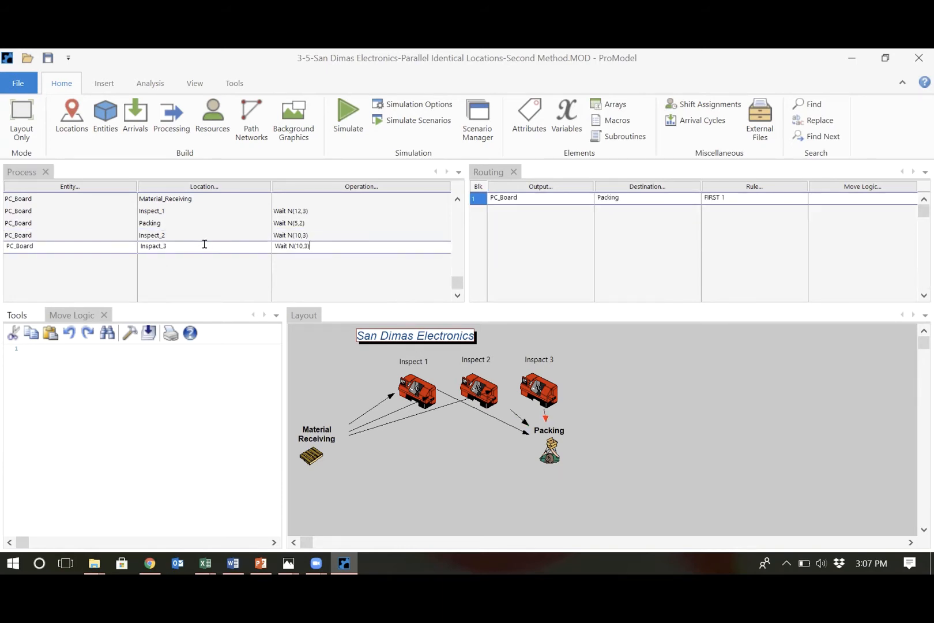
left_click(854, 191)
key("ctrl+v")
key("Return")
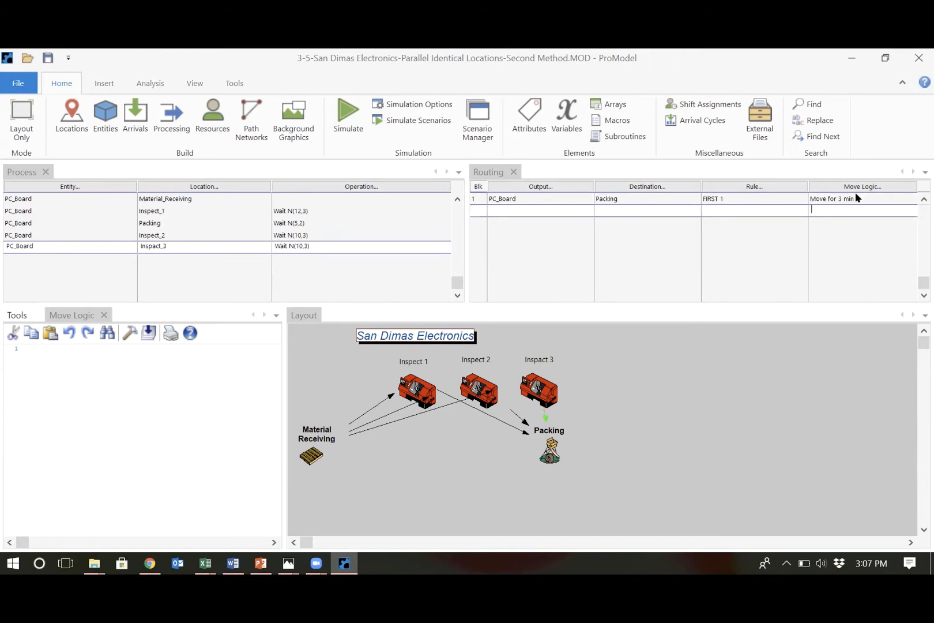
Step: Check the routing move logic of Material_Receiving, Inspect_1 and Inspact_3, and run the simulation
left_click(342, 197)
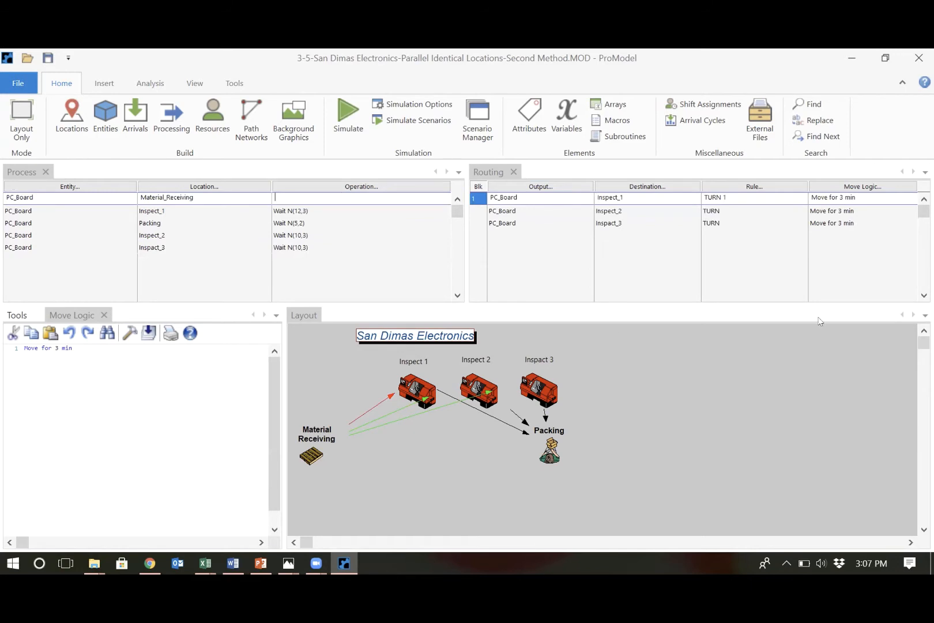
left_click(286, 210)
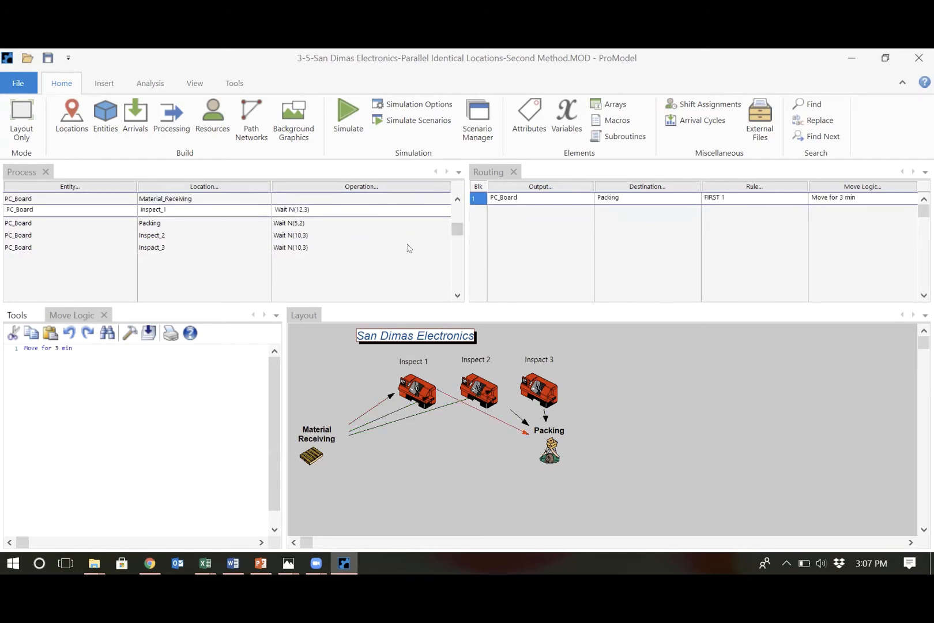
left_click(373, 243)
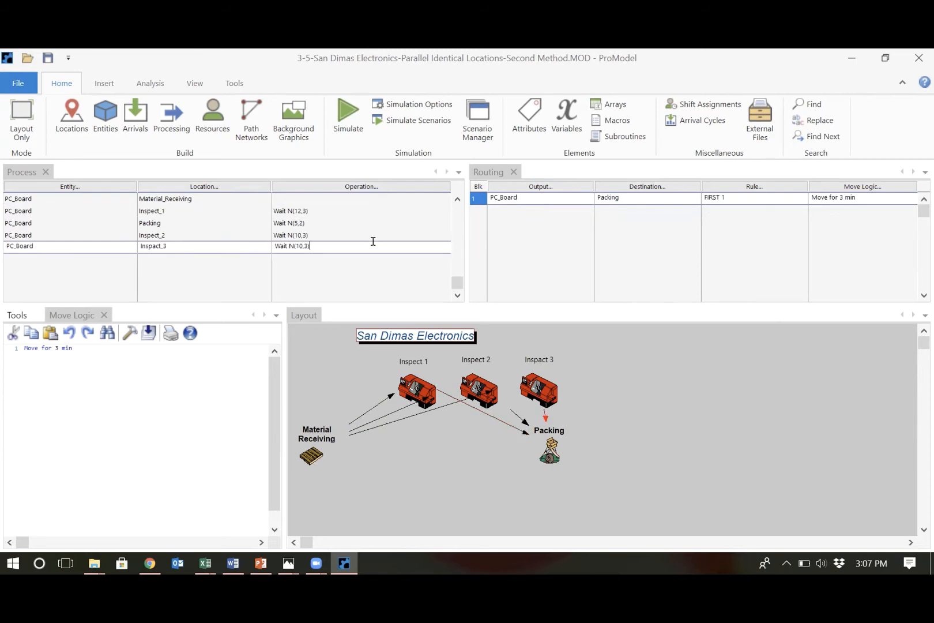
left_click(340, 117)
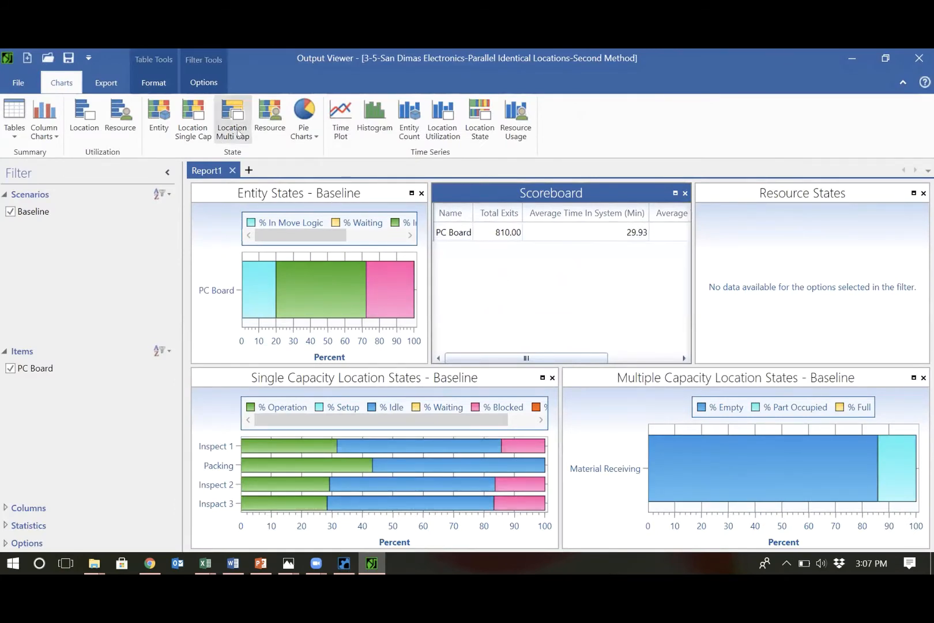
Step: Open the Entity Summary table in the simulation results and examine the PC Board's average times against the model
left_click(12, 124)
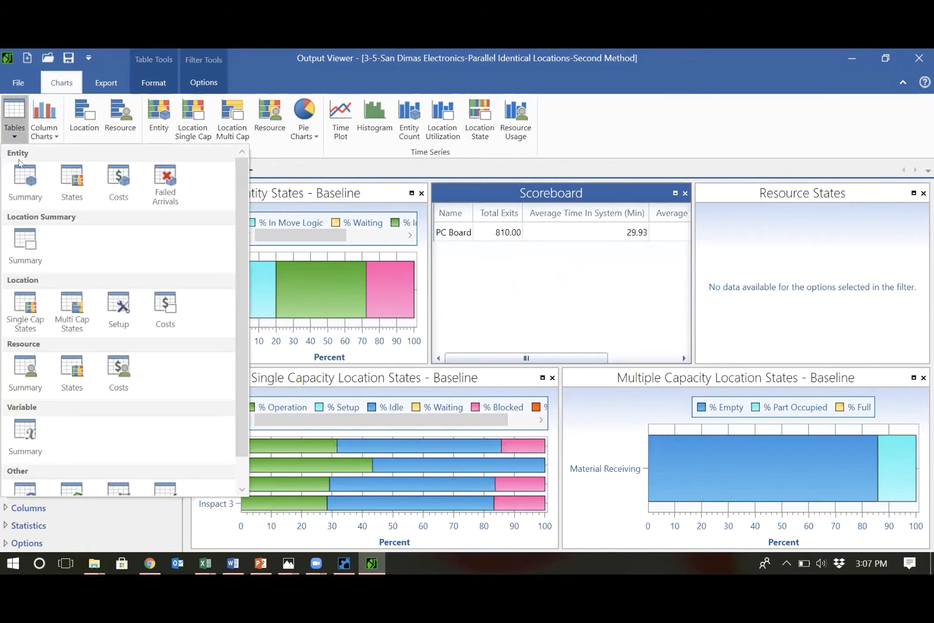
left_click(25, 185)
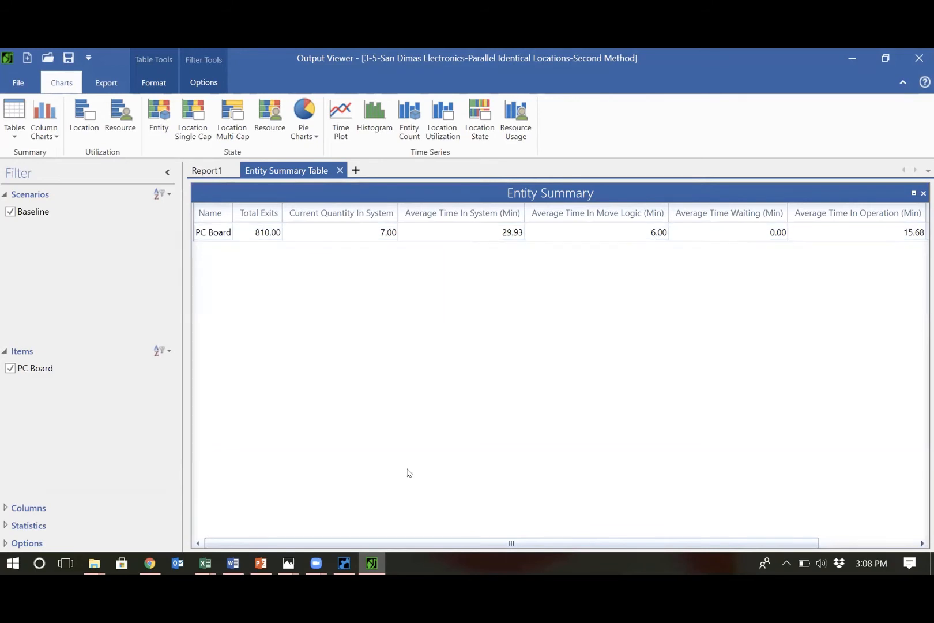
left_click(341, 563)
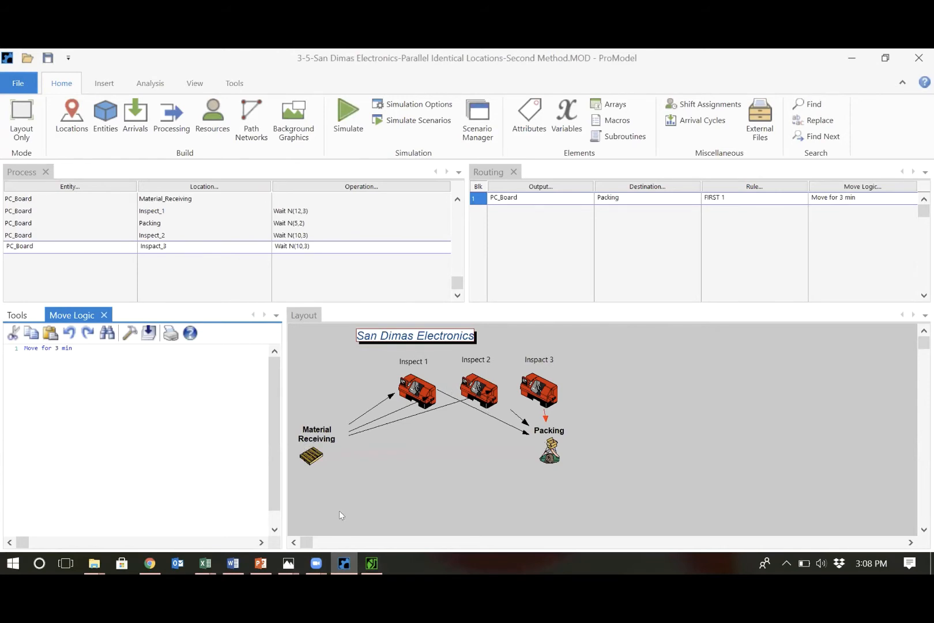
left_click(374, 565)
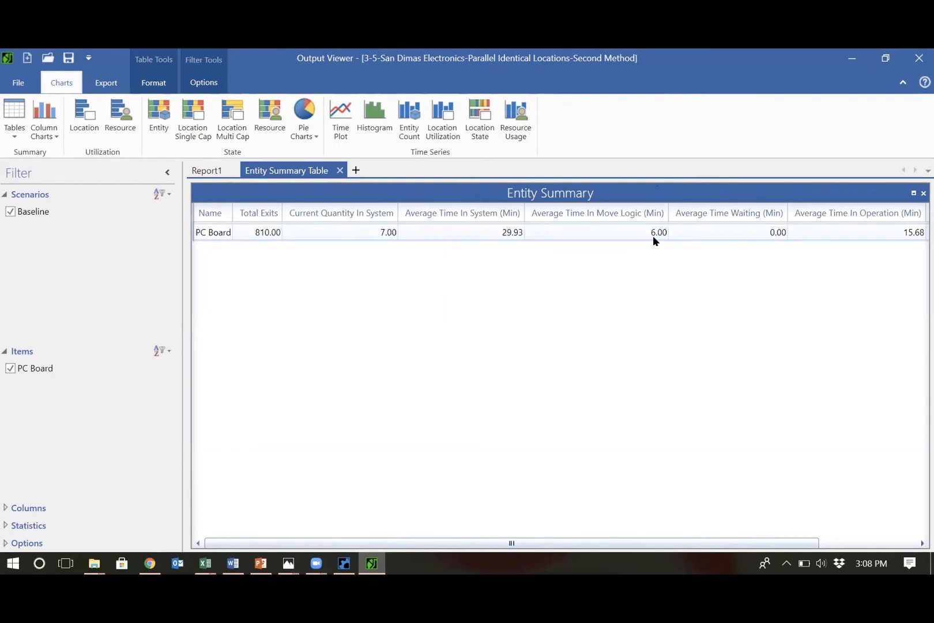
scroll(652, 235, "right", 3)
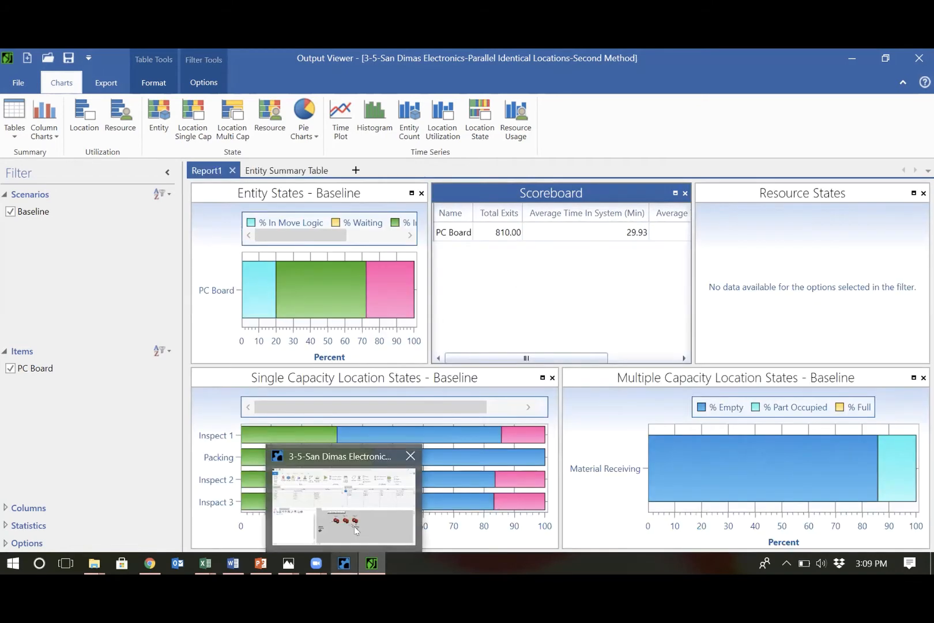
Step: Switch to ProModel and change the move logic of the Material_Receiving route to Inspect_1 to "Move for e(3) min"
left_click(354, 527)
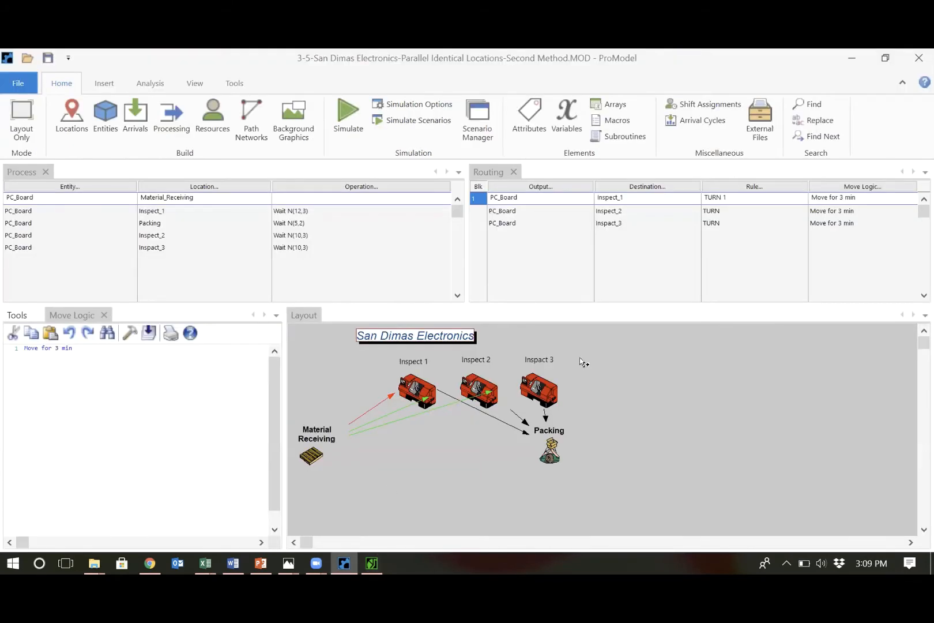
left_click(838, 196)
key("Left")
key("Left")
key("Left")
key("Left")
key("Left")
key("Left")
type("e(3)")
left_click(865, 210)
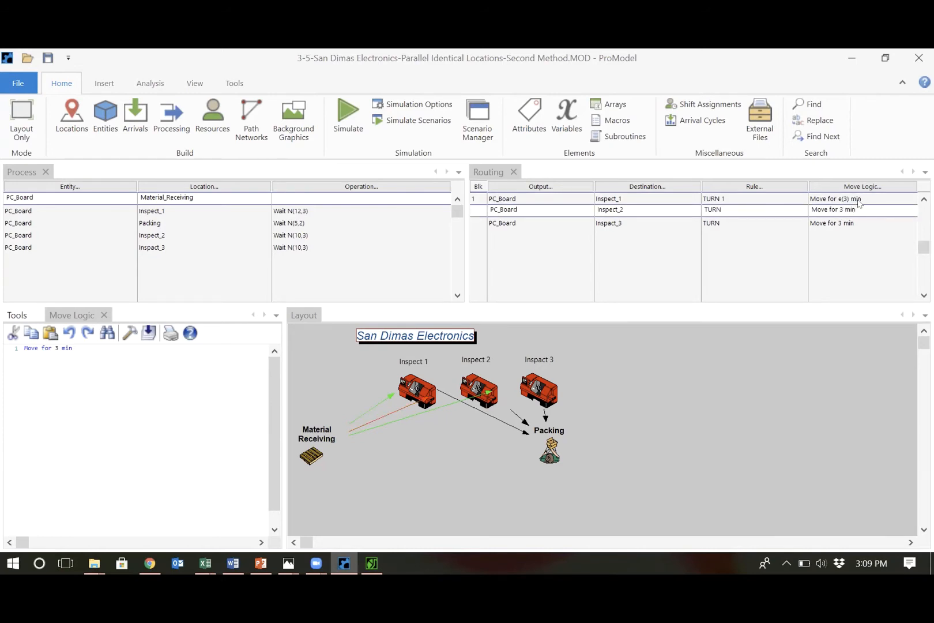
Step: Copy the "Move for e(3) min" move logic over that of the Material_Receiving routes to Inspect_2 and Inspact_3
left_click(863, 197)
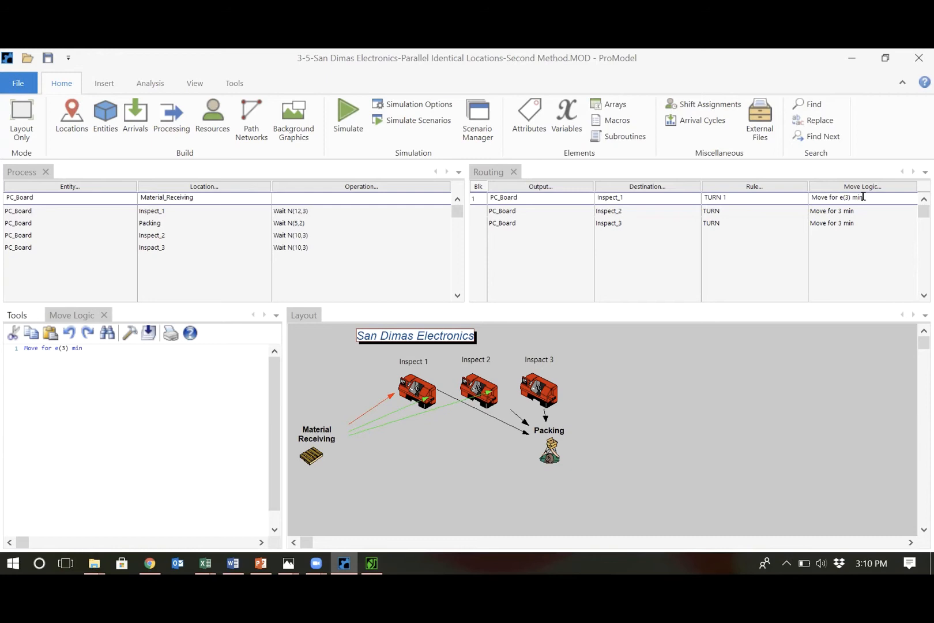
left_click_drag(863, 196, 801, 197)
key("ctrl+c")
left_click(877, 210)
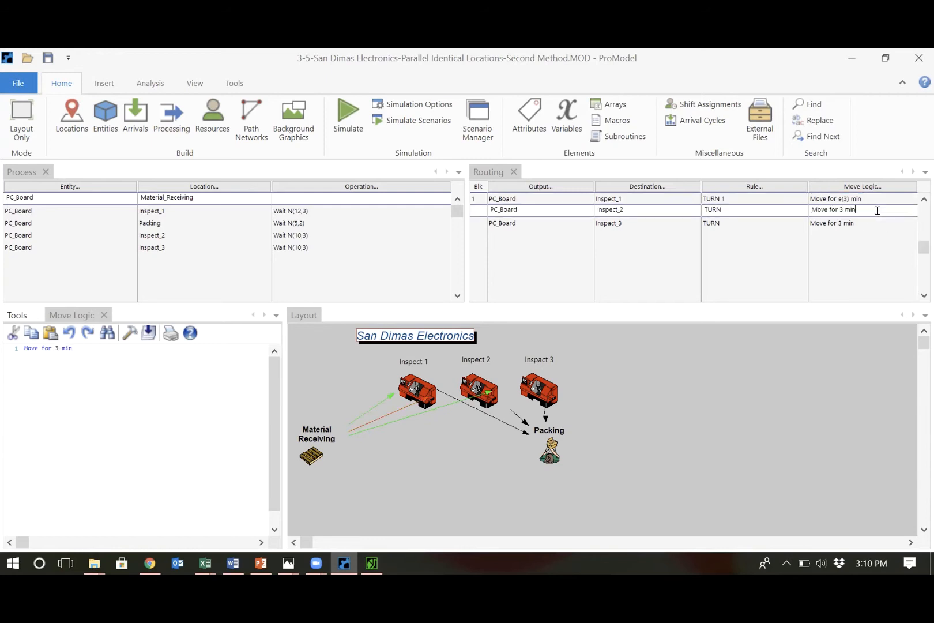
key("ctrl+a")
key("ctrl+v")
left_click(861, 223)
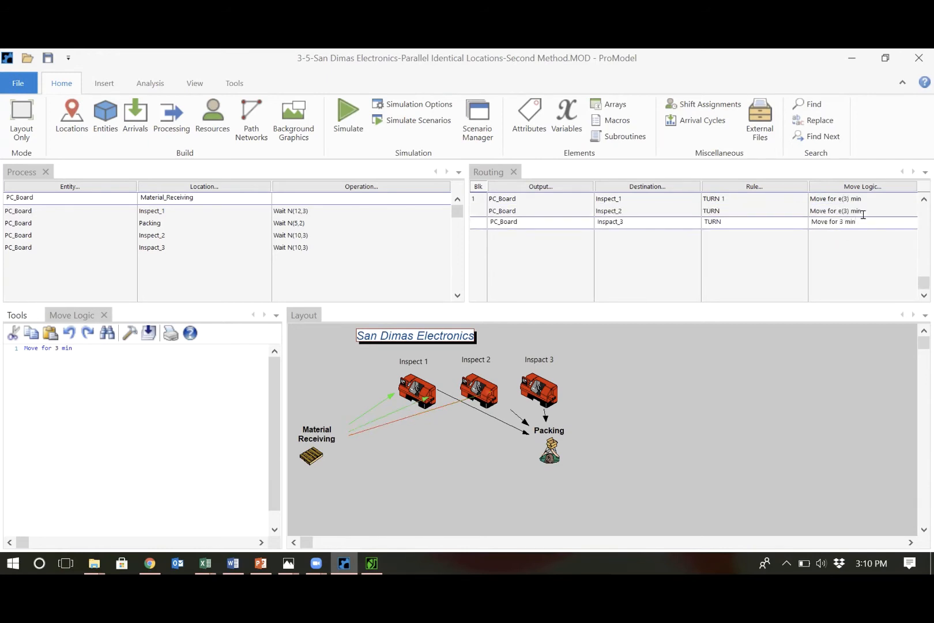
key("ctrl+a")
key("ctrl+v")
Step: Replace the move logic with "Move for e(3) min" on the Inspect_1, Inspect_2 and Inspact_3 routes to Packing
left_click(349, 211)
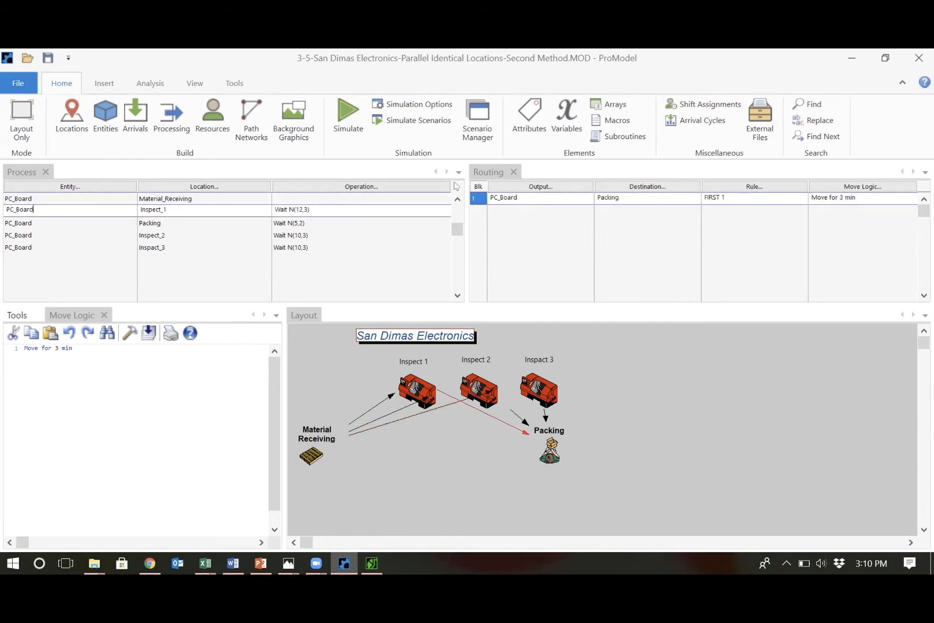
left_click(865, 197)
left_click(312, 234)
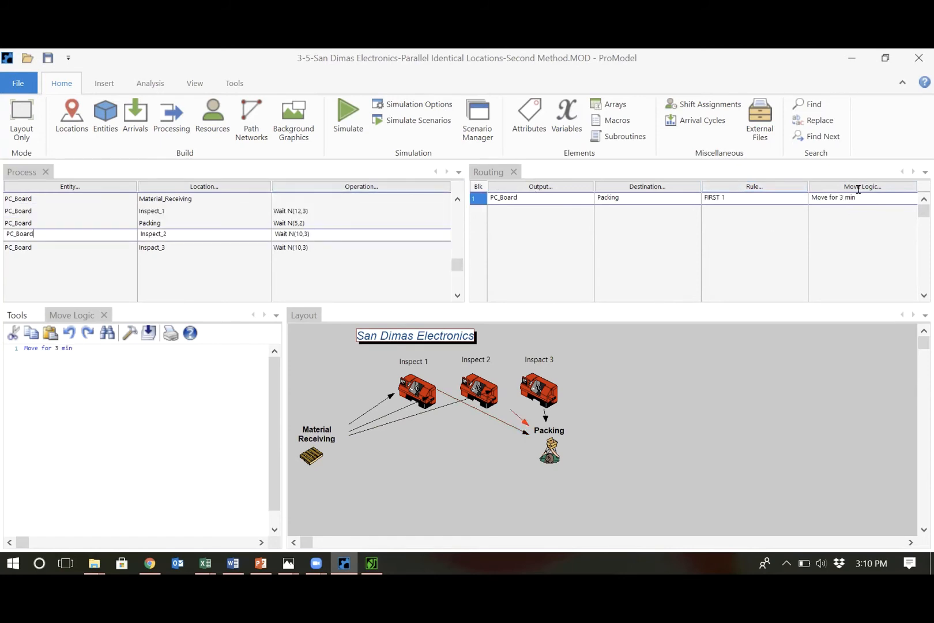
left_click(762, 192)
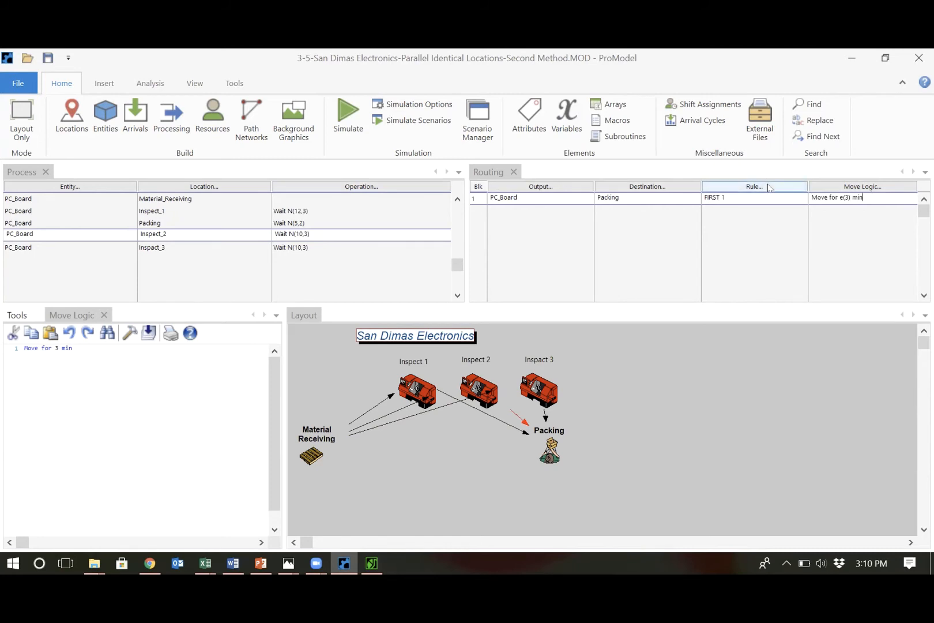
left_click(341, 245)
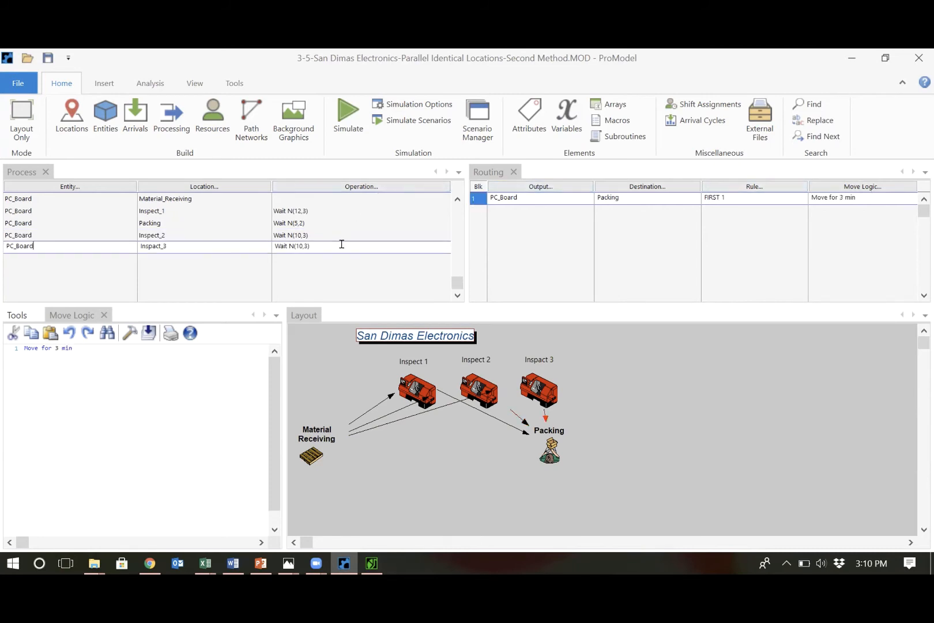
left_click(858, 193)
key("ctrl+v")
left_click(318, 234)
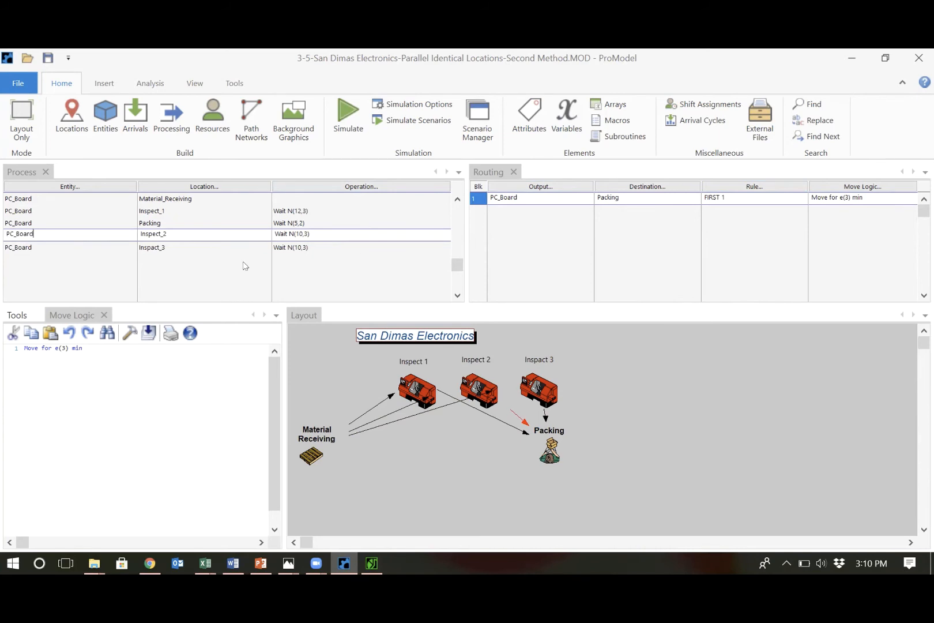
left_click(312, 224)
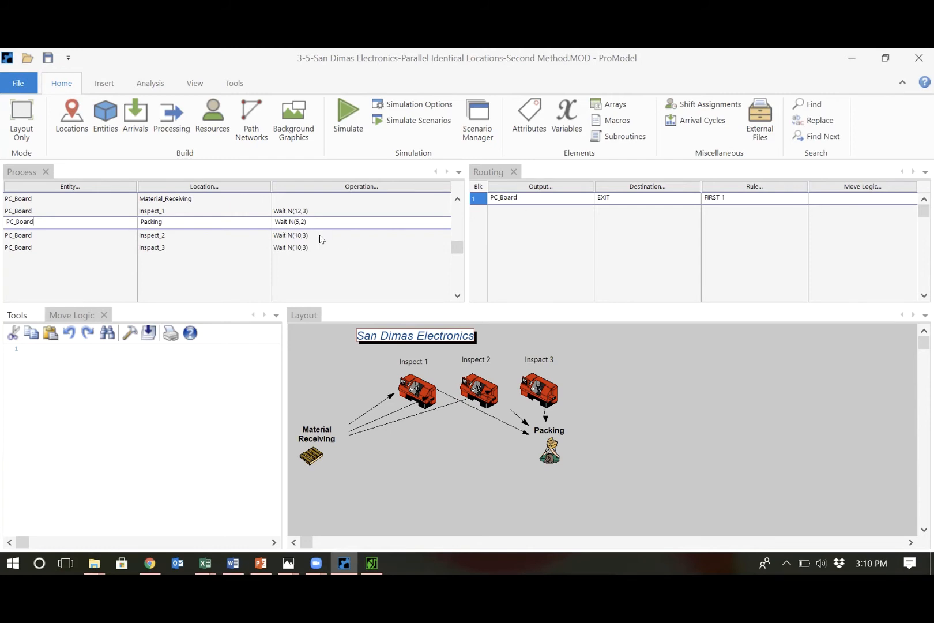
Step: Rerun the simulation with animation turned off and examine the PC Board's times in the Entity Summary table
left_click(350, 144)
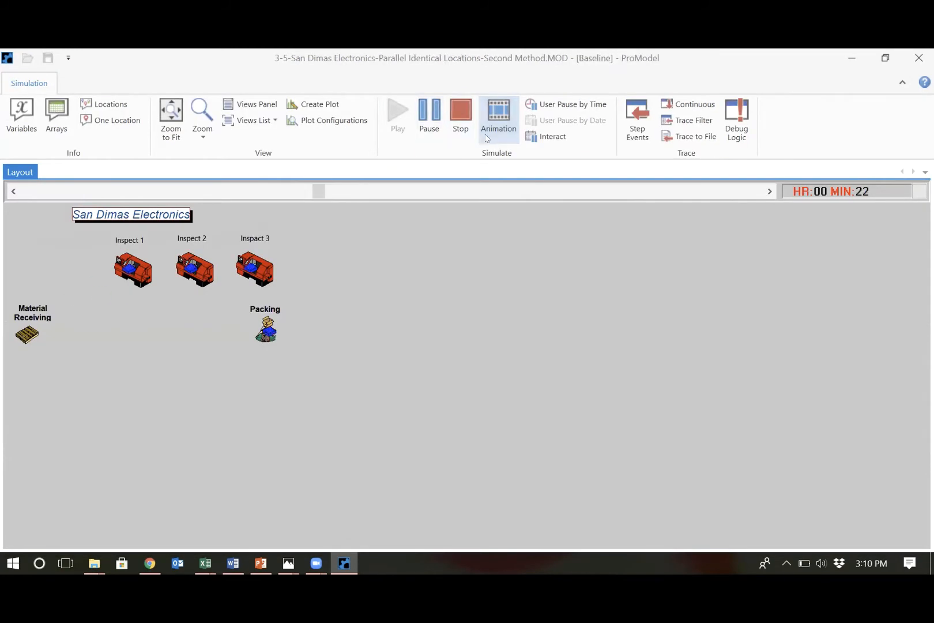
left_click(487, 139)
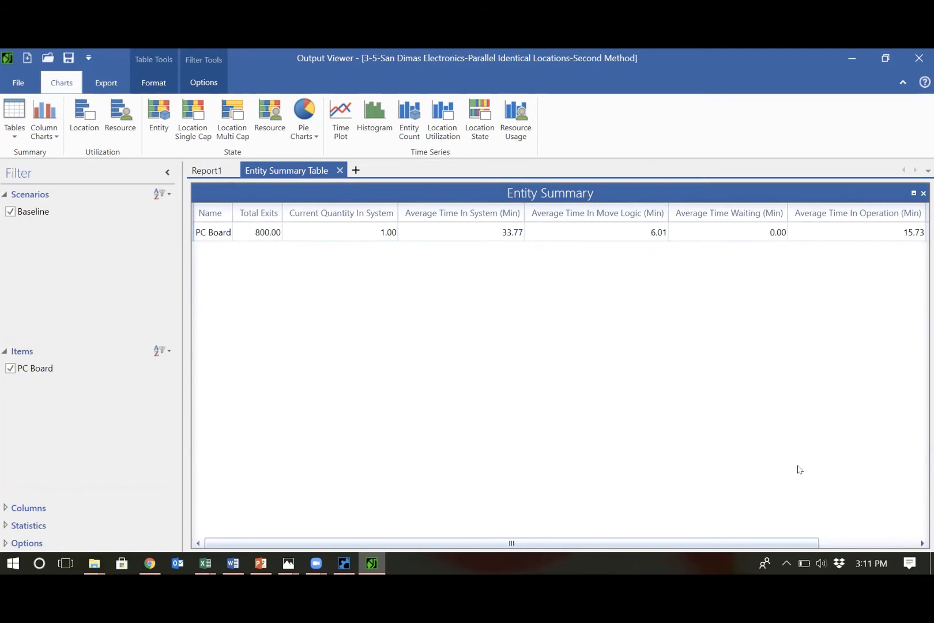
left_click(845, 543)
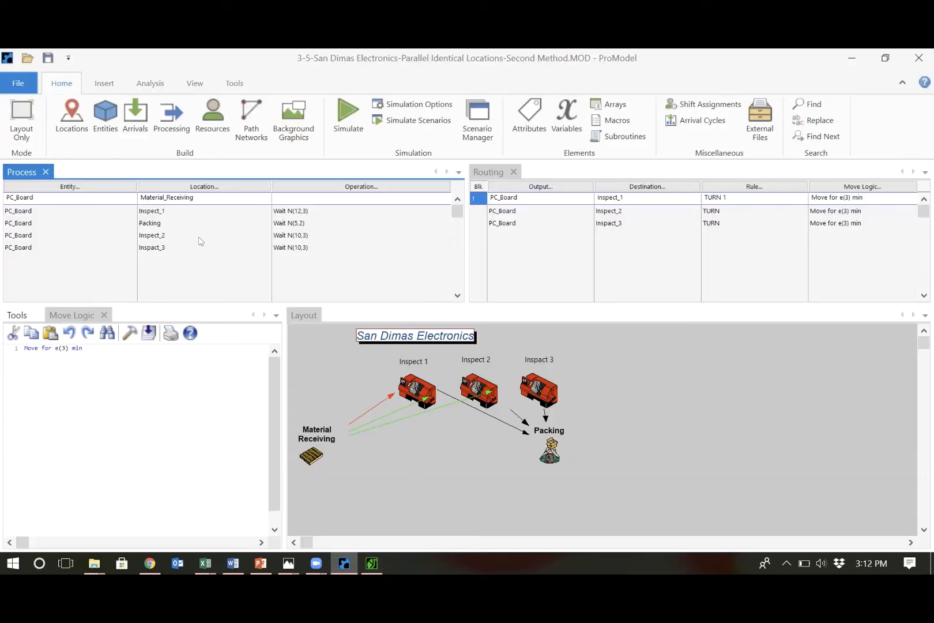
Step: Save a copy of the model as "3-5-San Dimas Electronics-Parallel Identical Locations-Second Method-Move with Resources.MOD"
left_click(18, 85)
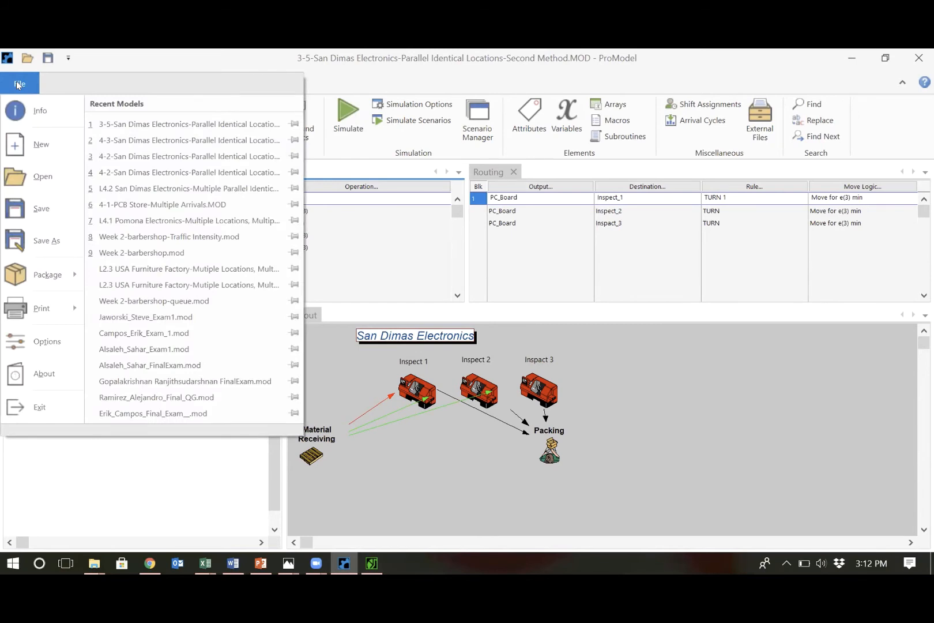
left_click(47, 241)
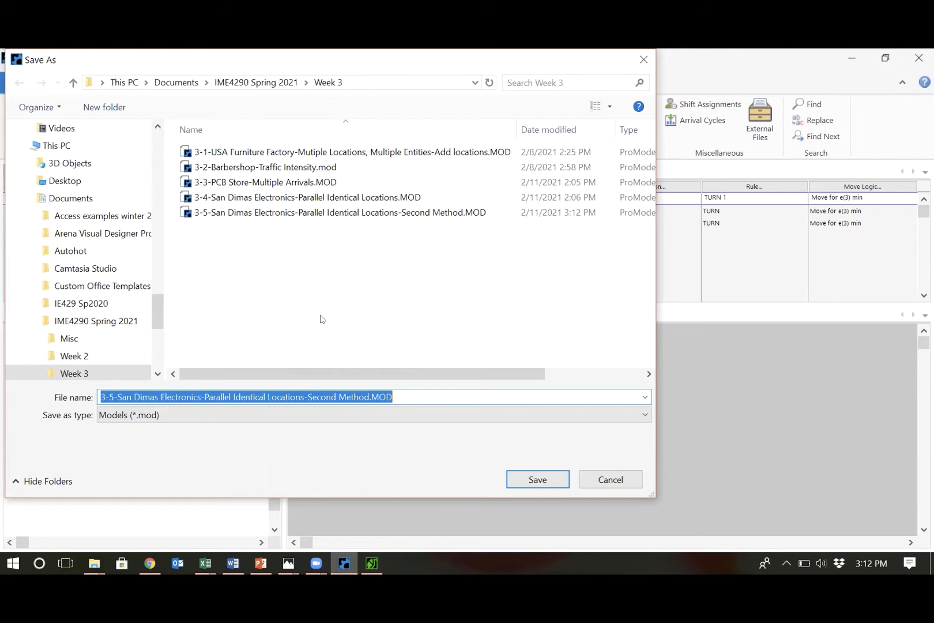
left_click(365, 392)
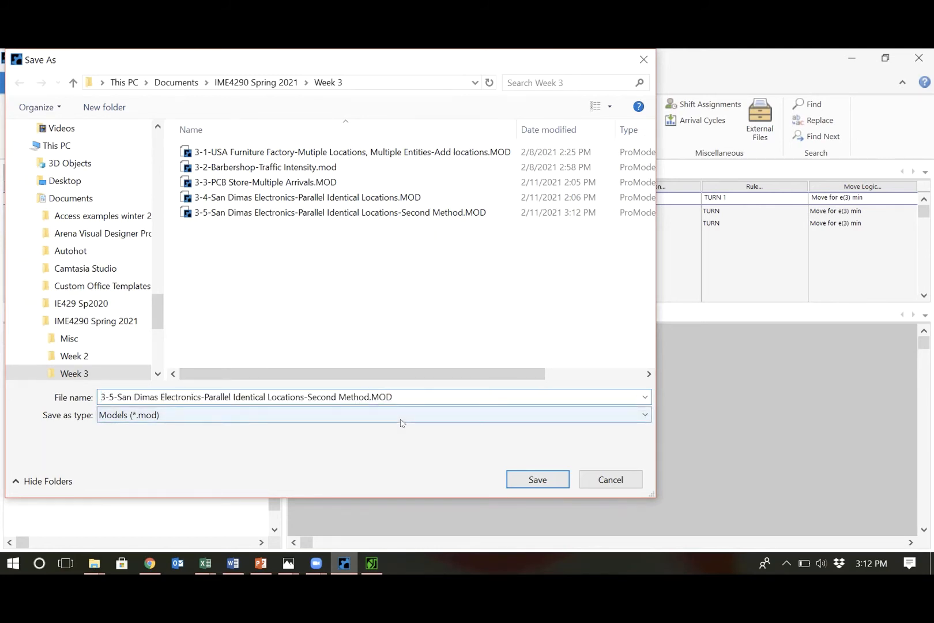
type("-Move with Resources")
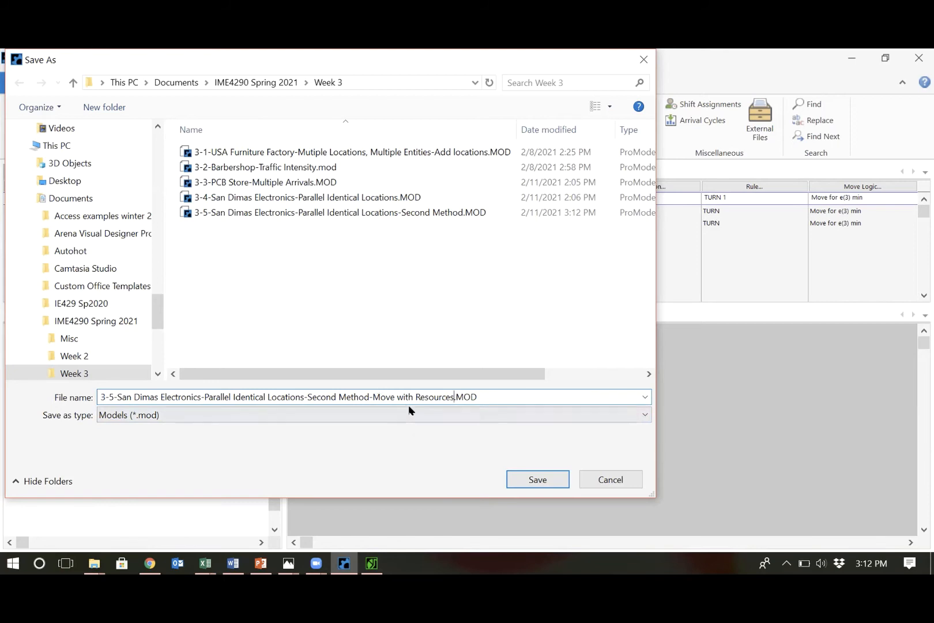
left_click(532, 484)
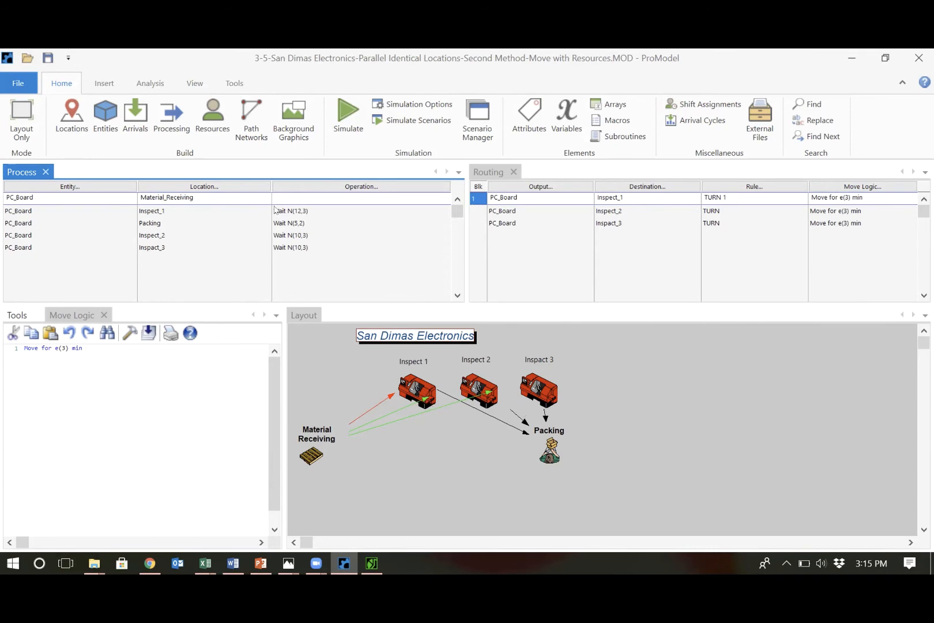
Step: Add a resource with the standing machinist graphic and name it Worker
left_click(211, 126)
left_click(156, 197)
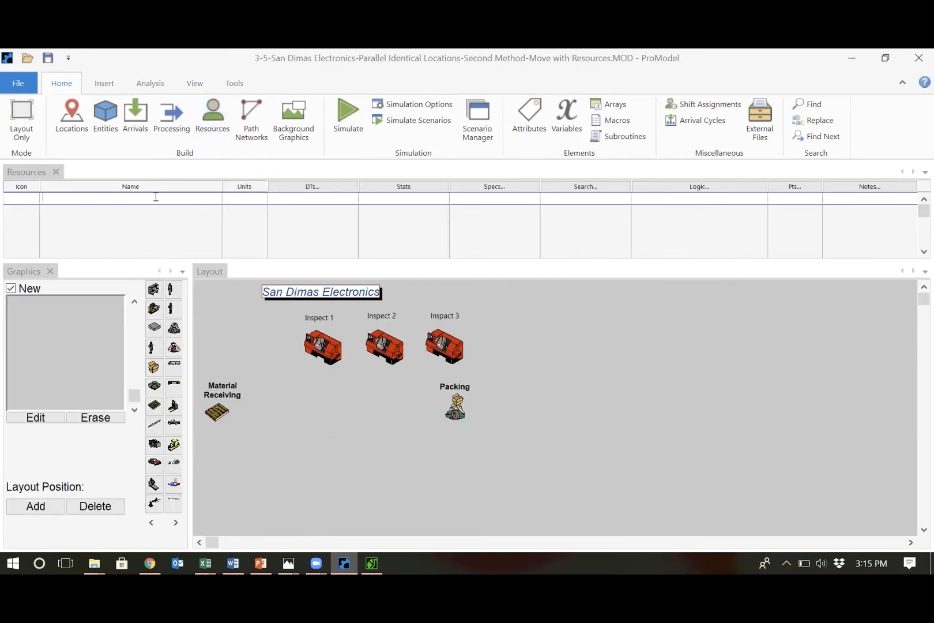
left_click(153, 349)
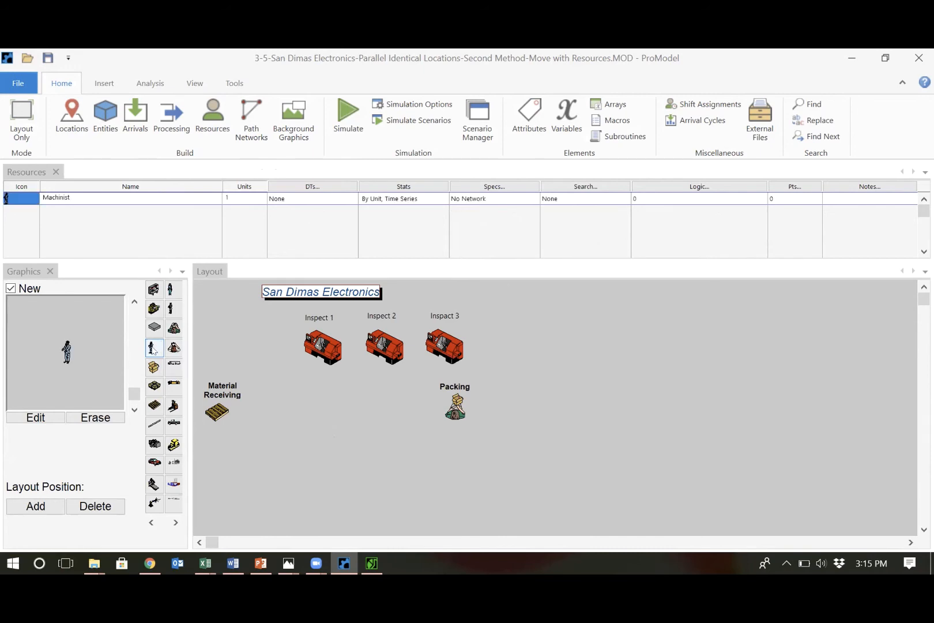
left_click(56, 197)
type("Worker")
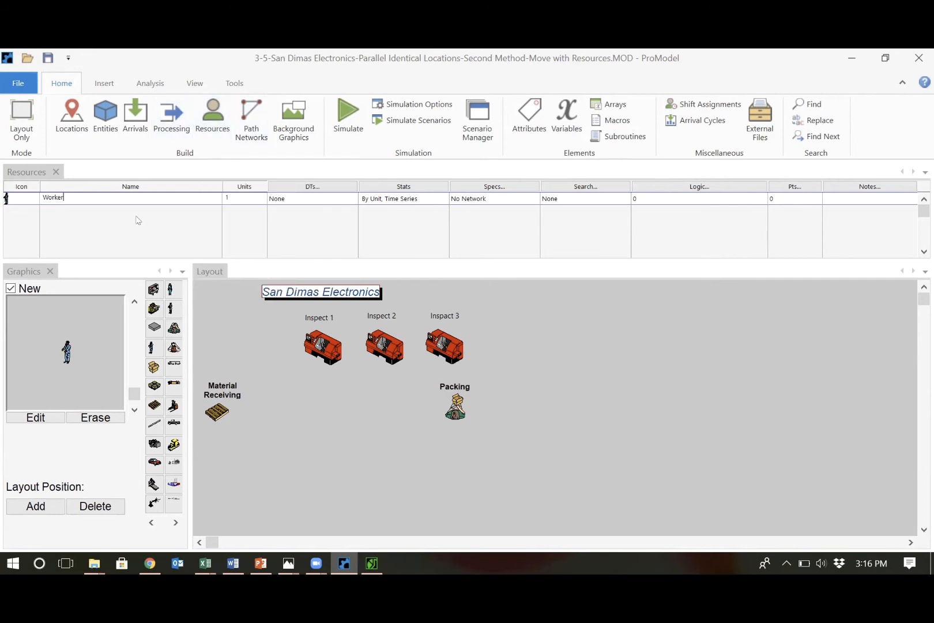
Step: Change the move logic of the Material_Receiving route to Inspect_1 to "Move With Worker For e(3) Then Free"
left_click(173, 121)
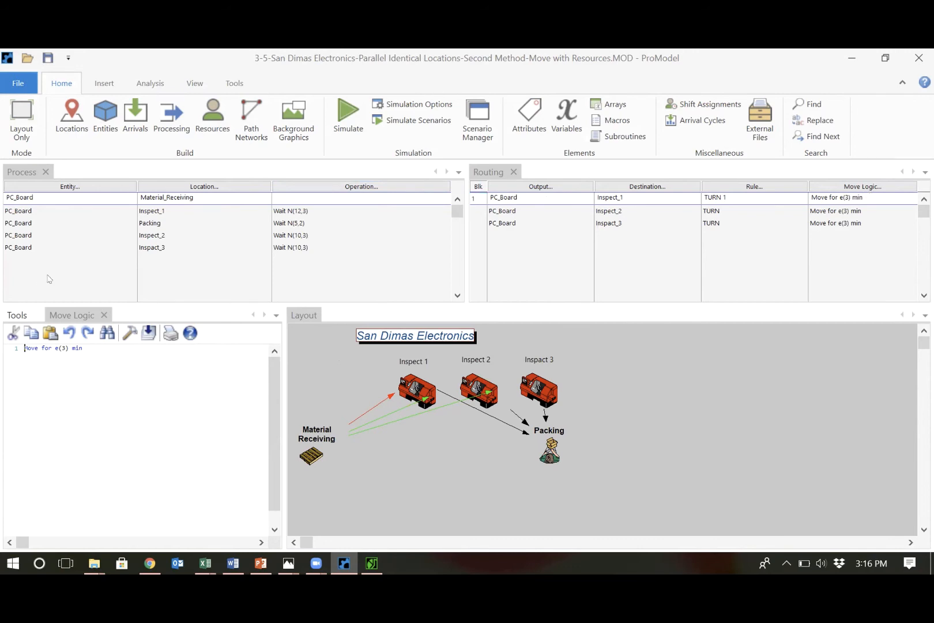
left_click(103, 314)
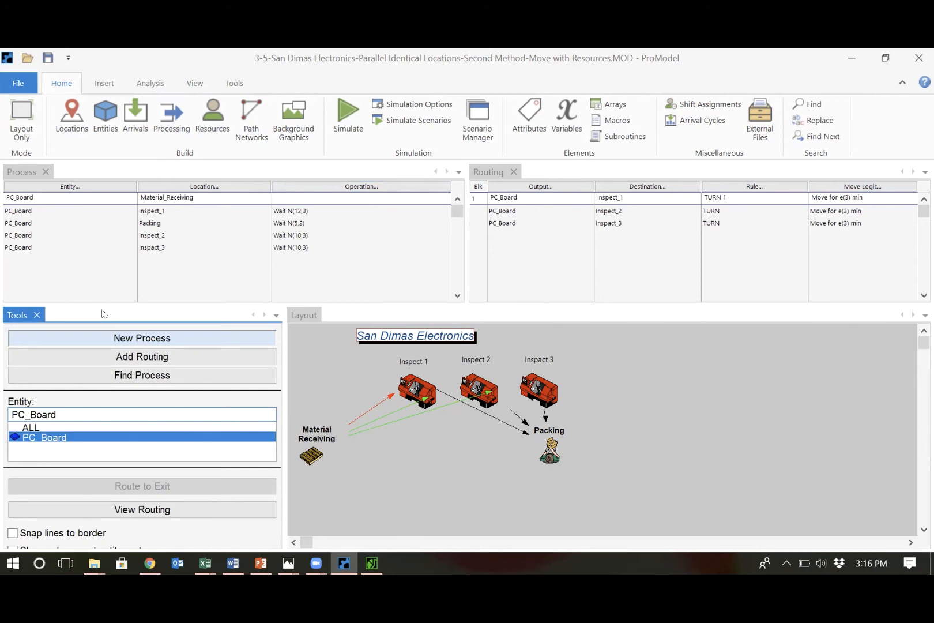
left_click(864, 196)
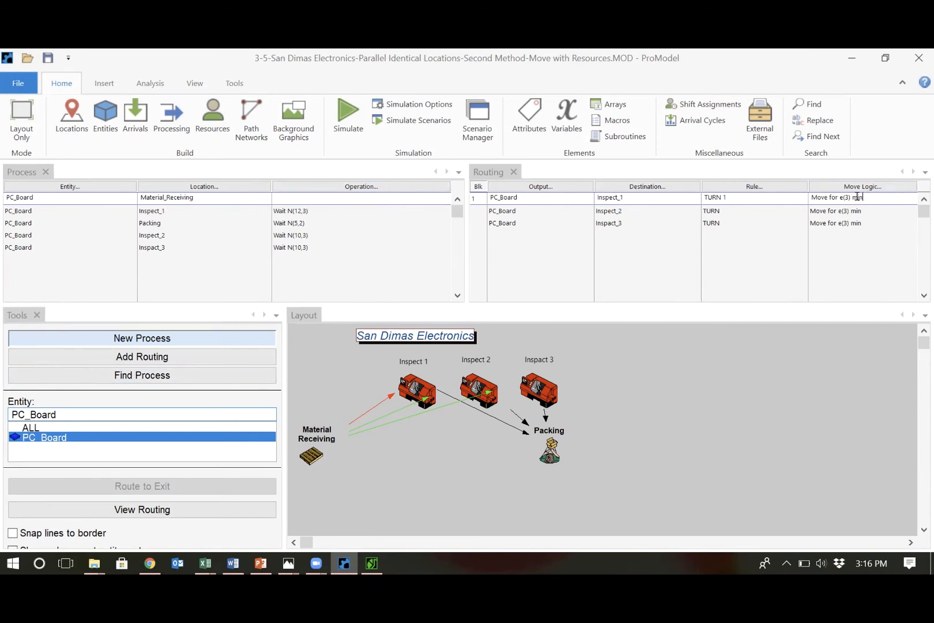
left_click(862, 187)
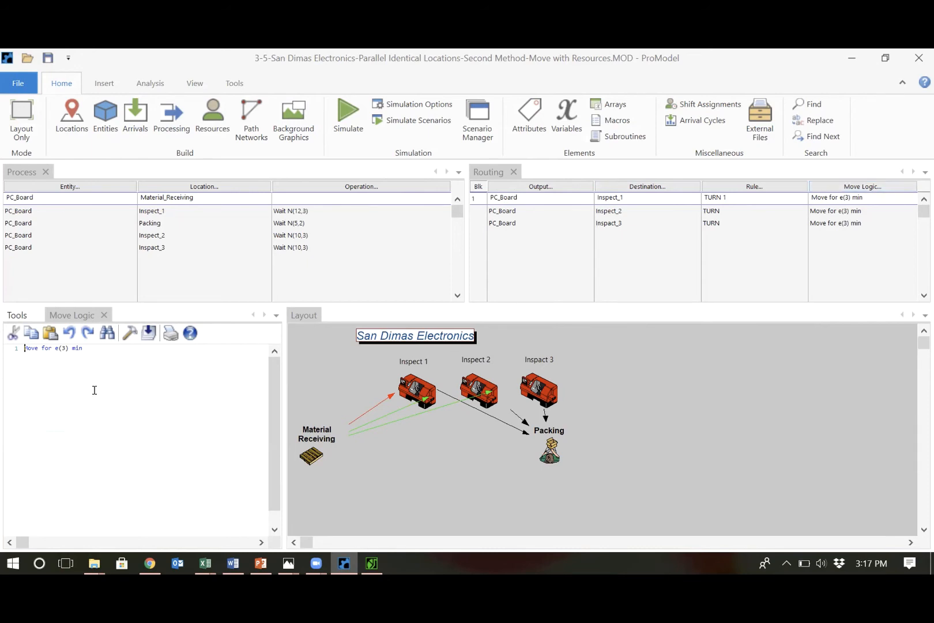
key("Return")
left_click(82, 355)
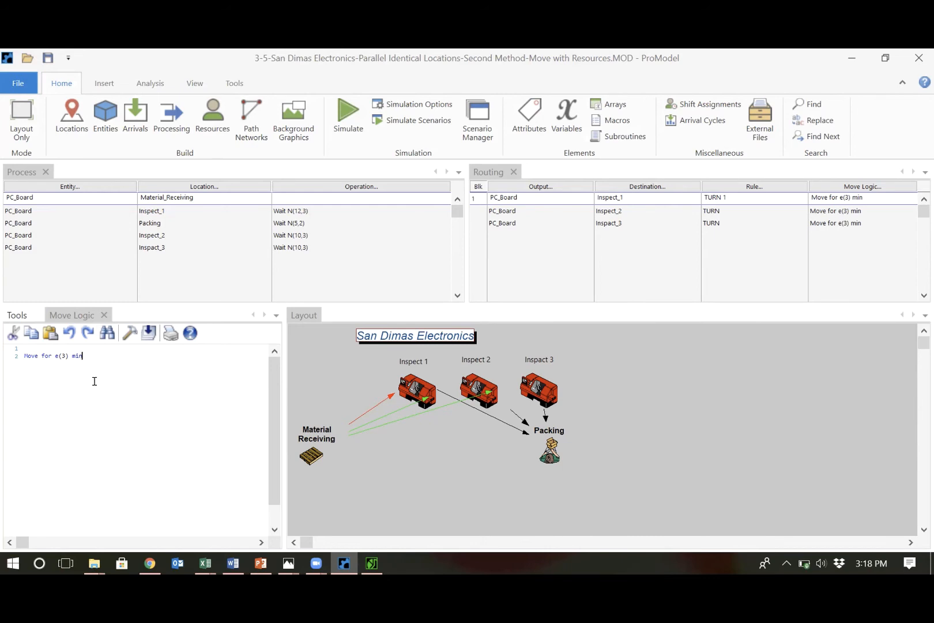
left_click_drag(83, 355, 43, 355)
type("With ")
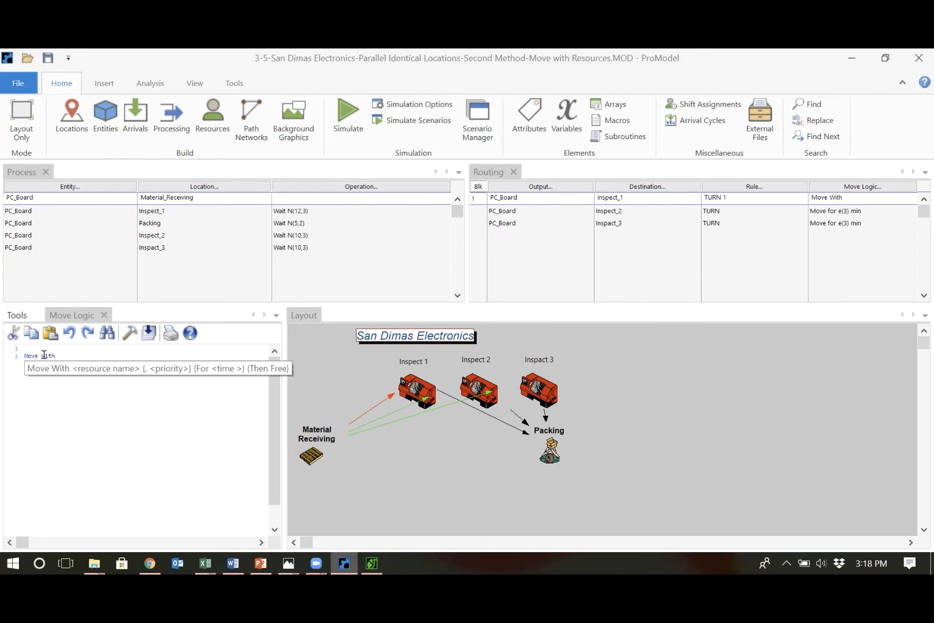
type("w")
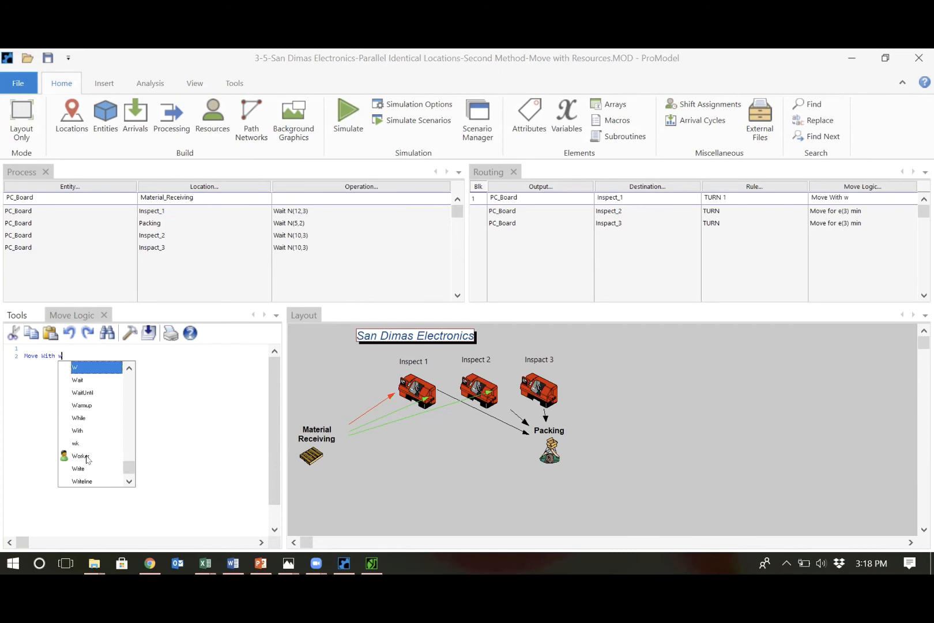
double_click(87, 460)
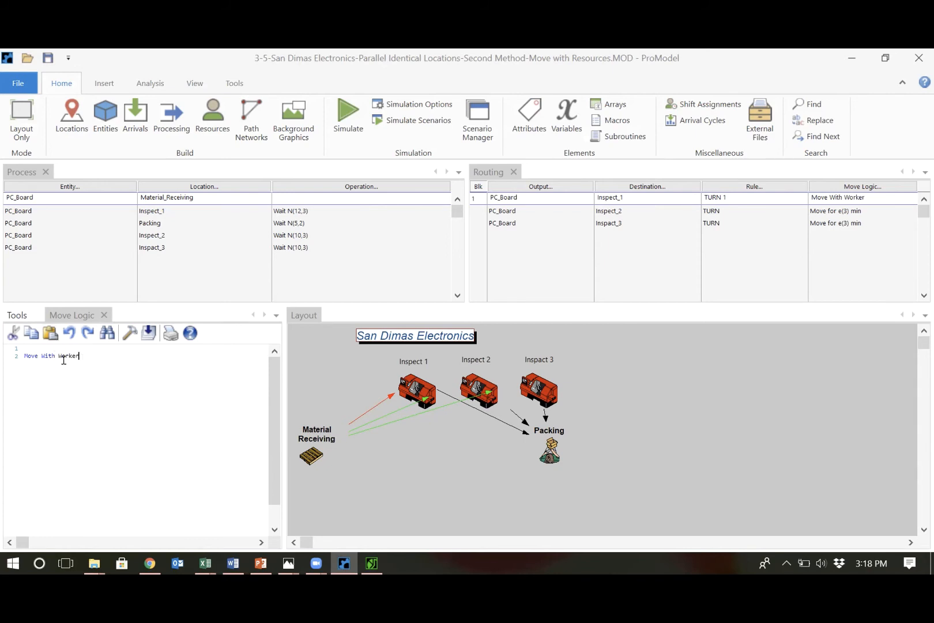
type("For ")
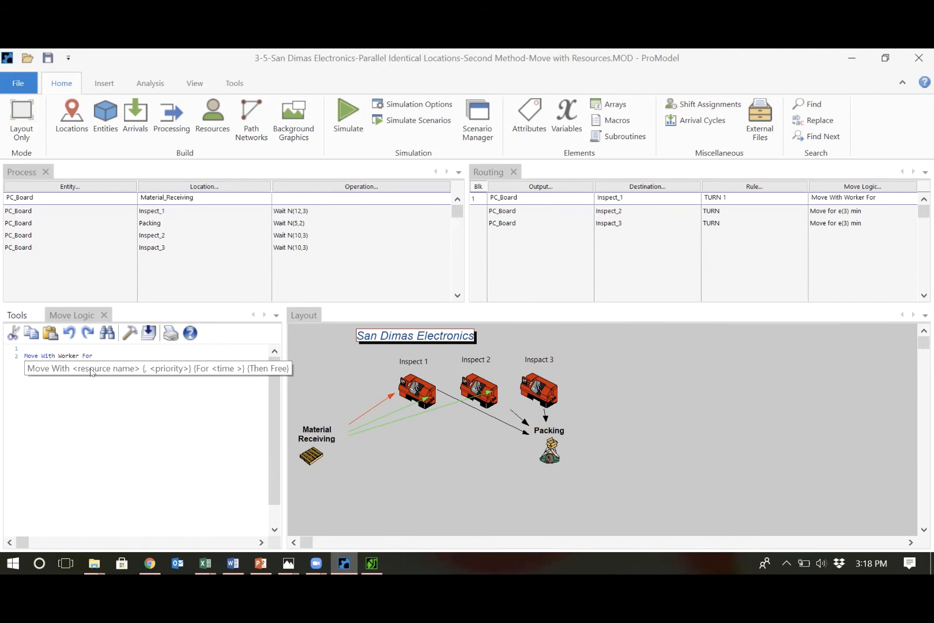
type("e(3)")
type("Then ")
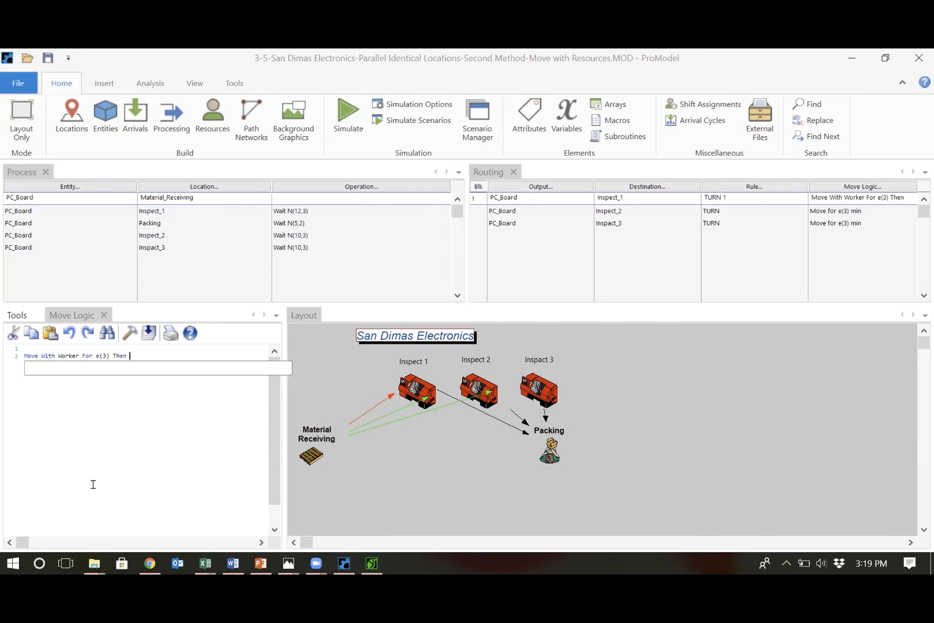
type("Free")
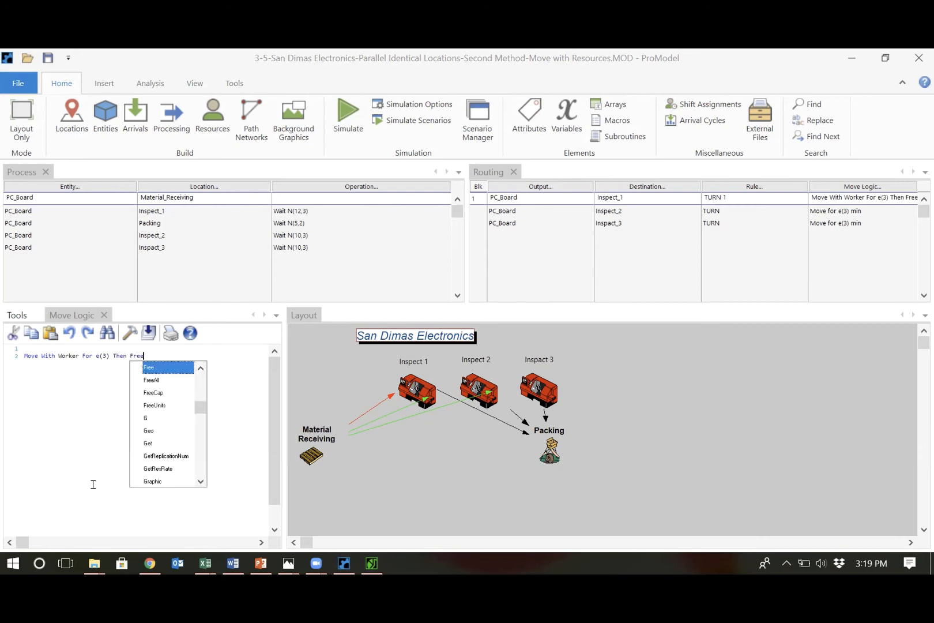
left_click(85, 445)
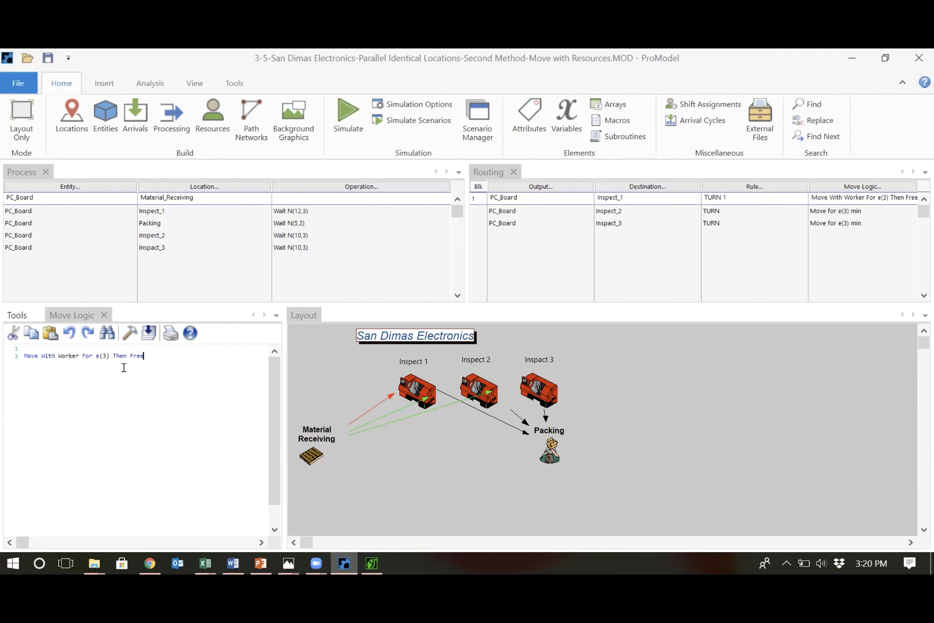
Step: Copy the "Move With Worker For e(3) Then Free" logic over that of the Material_Receiving routes to Inspect_2 and Inspact_3
key("shift+Left")
key("shift+Left")
key("shift+Left")
key("shift+Left")
key("shift+Left")
key("shift+Left")
key("shift+Left")
key("shift+Left")
key("shift+Left")
key("shift+Left")
key("shift+Left")
key("shift+Left")
key("shift+Left")
key("shift+Left")
key("shift+Left")
key("shift+Left")
key("shift+Left")
key("shift+Left")
key("shift+Left")
key("shift+Left")
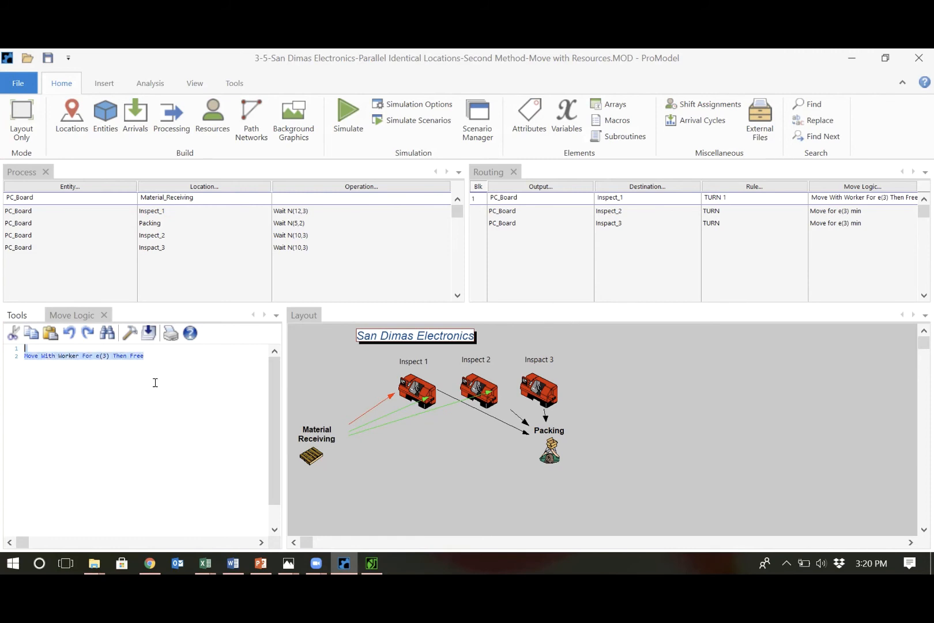
key("shift+Right")
key("ctrl+c")
left_click(857, 209)
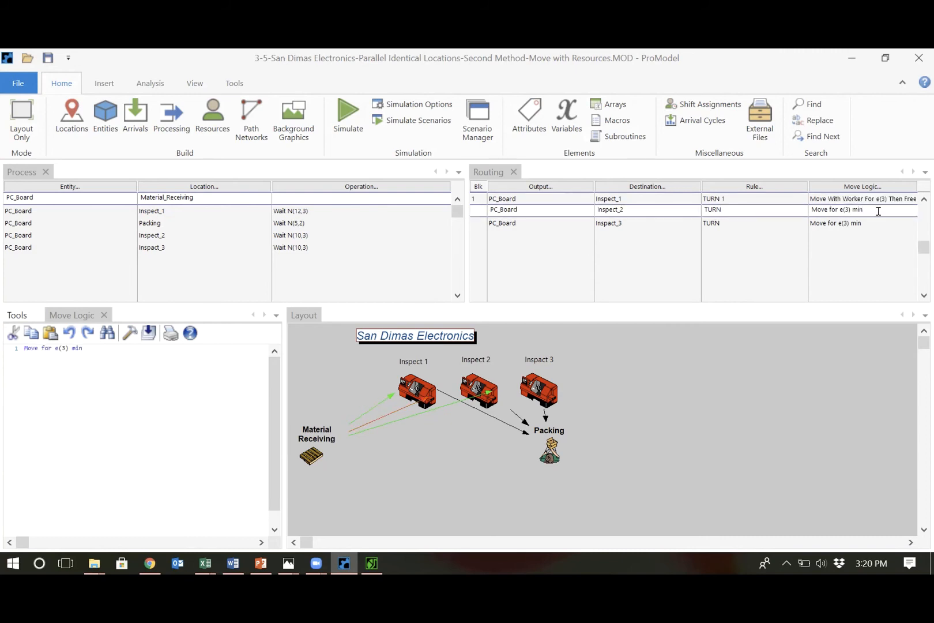
key("BackSpace")
key("BackSpace")
key("BackSpace")
key("BackSpace")
key("BackSpace")
key("BackSpace")
key("BackSpace")
key("BackSpace")
key("BackSpace")
key("BackSpace")
key("BackSpace")
key("BackSpace")
key("BackSpace")
key("BackSpace")
key("BackSpace")
key("BackSpace")
key("BackSpace")
key("ctrl+v")
left_click(874, 229)
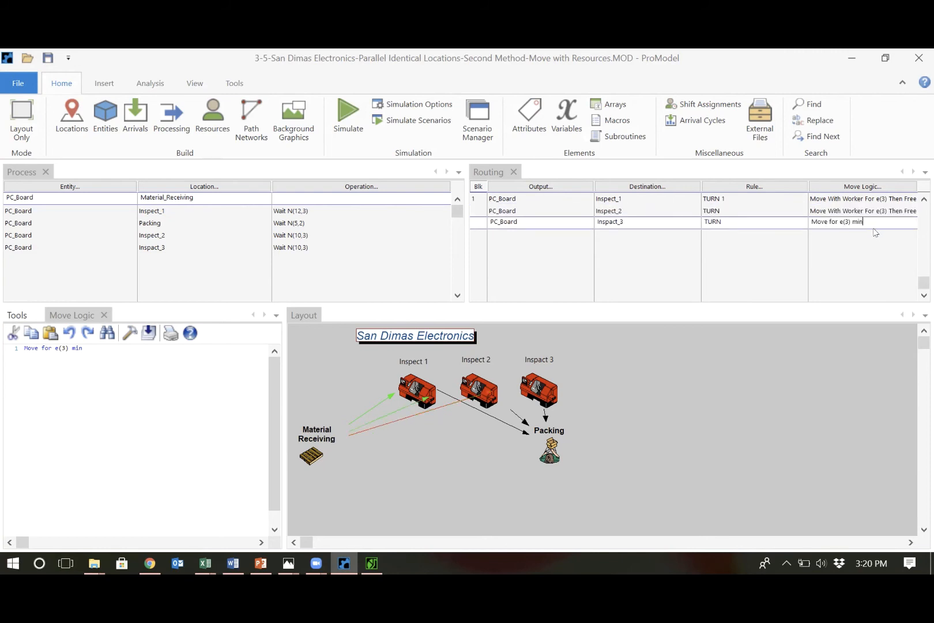
key("BackSpace")
key("BackSpace")
key("BackSpace")
key("BackSpace")
key("BackSpace")
key("BackSpace")
key("BackSpace")
key("BackSpace")
key("BackSpace")
key("BackSpace")
key("BackSpace")
key("BackSpace")
key("BackSpace")
key("BackSpace")
key("BackSpace")
key("BackSpace")
key("BackSpace")
key("ctrl+v")
Step: Replace the move logic with "Move With Worker For e(3) Then Free" on the Inspect_1, Inspect_2 and Inspact_3 routes to Packing and check the routings
left_click(302, 208)
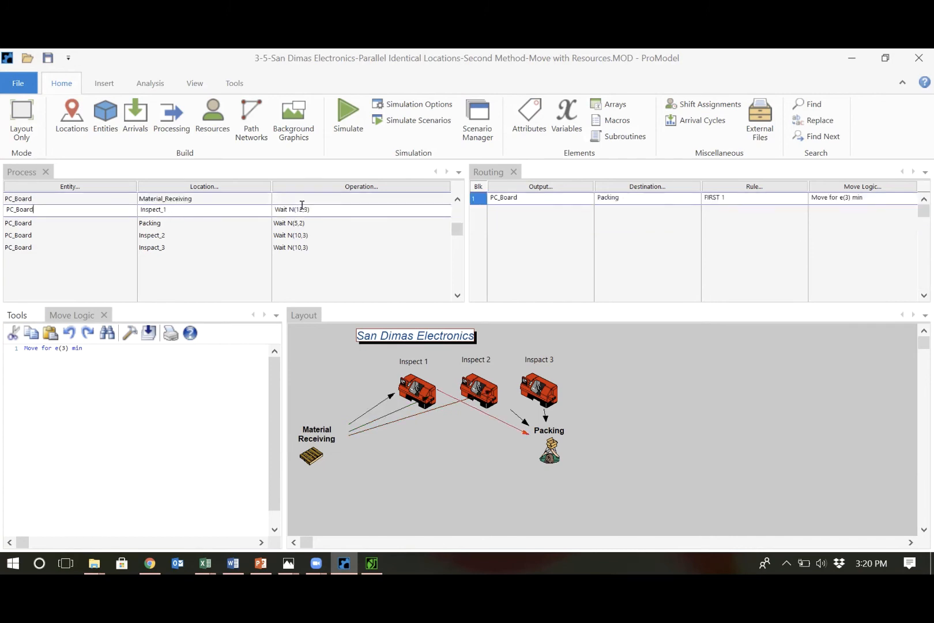
left_click(871, 198)
key("BackSpace")
key("BackSpace")
key("BackSpace")
key("BackSpace")
key("BackSpace")
key("BackSpace")
key("BackSpace")
key("BackSpace")
key("BackSpace")
key("BackSpace")
key("BackSpace")
key("BackSpace")
key("BackSpace")
key("BackSpace")
key("BackSpace")
key("BackSpace")
key("BackSpace")
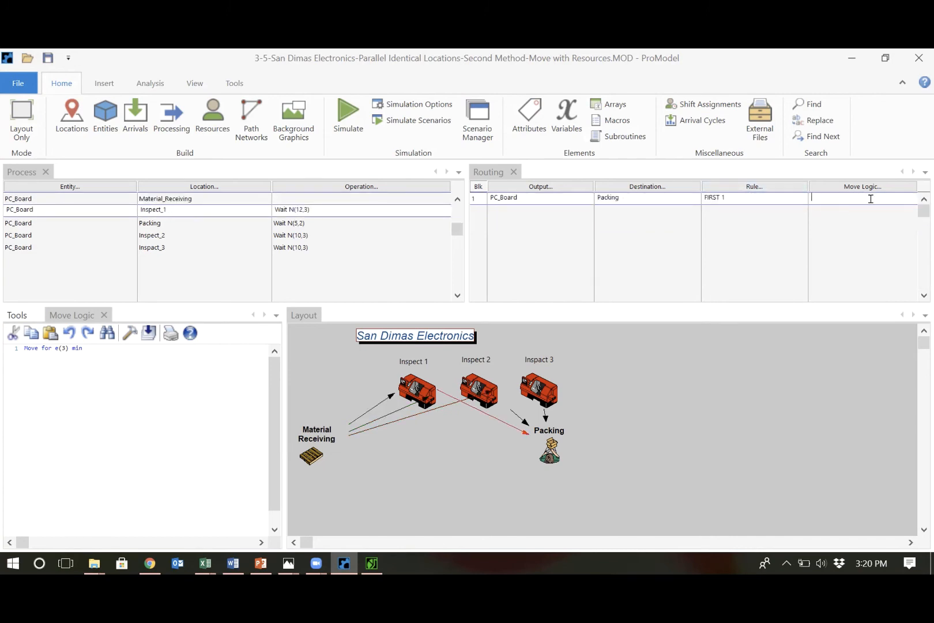
key("ctrl+v")
left_click(294, 233)
left_click(863, 198)
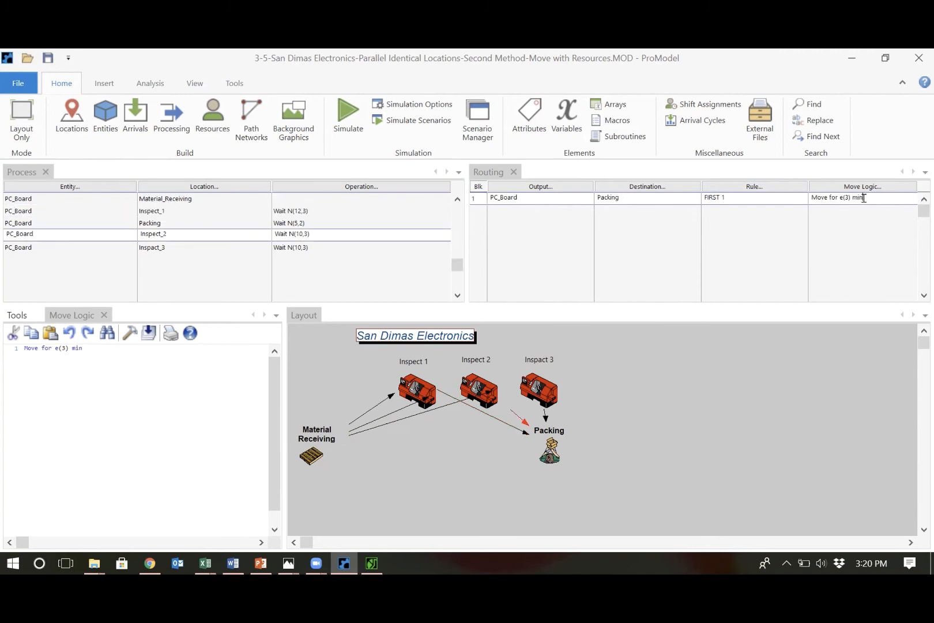
key("BackSpace")
key("BackSpace")
key("BackSpace")
key("BackSpace")
key("BackSpace")
key("BackSpace")
key("BackSpace")
key("BackSpace")
key("BackSpace")
key("BackSpace")
key("BackSpace")
key("BackSpace")
key("BackSpace")
key("BackSpace")
key("BackSpace")
key("BackSpace")
key("BackSpace")
key("ctrl+v")
left_click(319, 244)
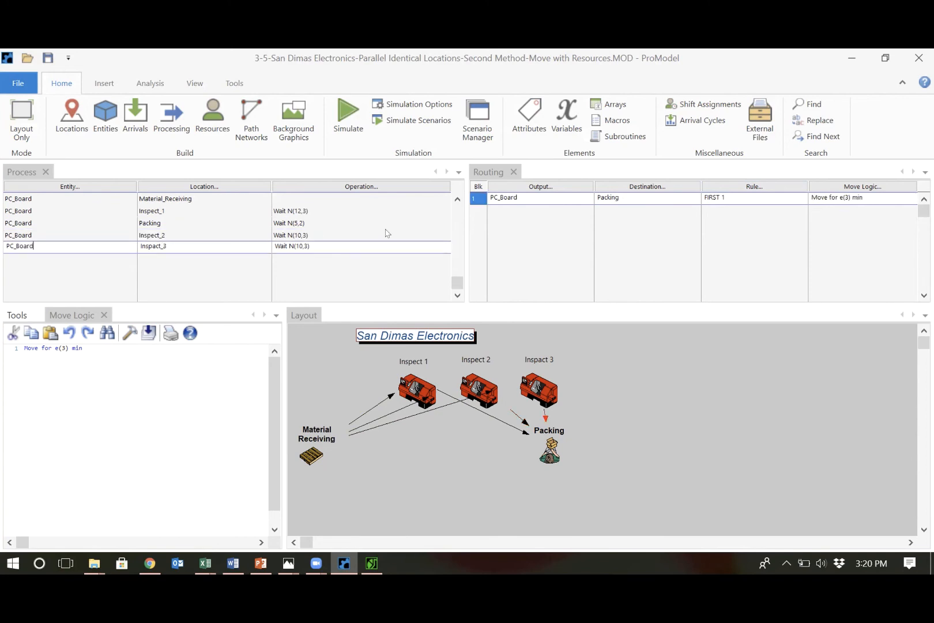
left_click(863, 198)
key("BackSpace")
key("BackSpace")
key("BackSpace")
key("BackSpace")
key("BackSpace")
key("BackSpace")
key("BackSpace")
key("BackSpace")
key("BackSpace")
key("BackSpace")
key("BackSpace")
key("BackSpace")
key("BackSpace")
key("BackSpace")
key("BackSpace")
key("BackSpace")
key("BackSpace")
key("ctrl+v")
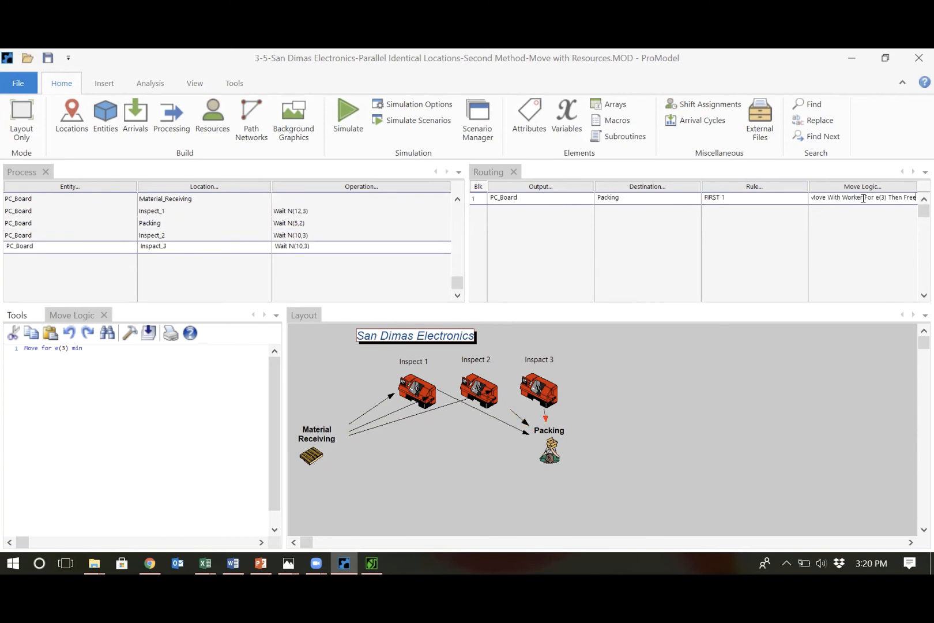
left_click(299, 235)
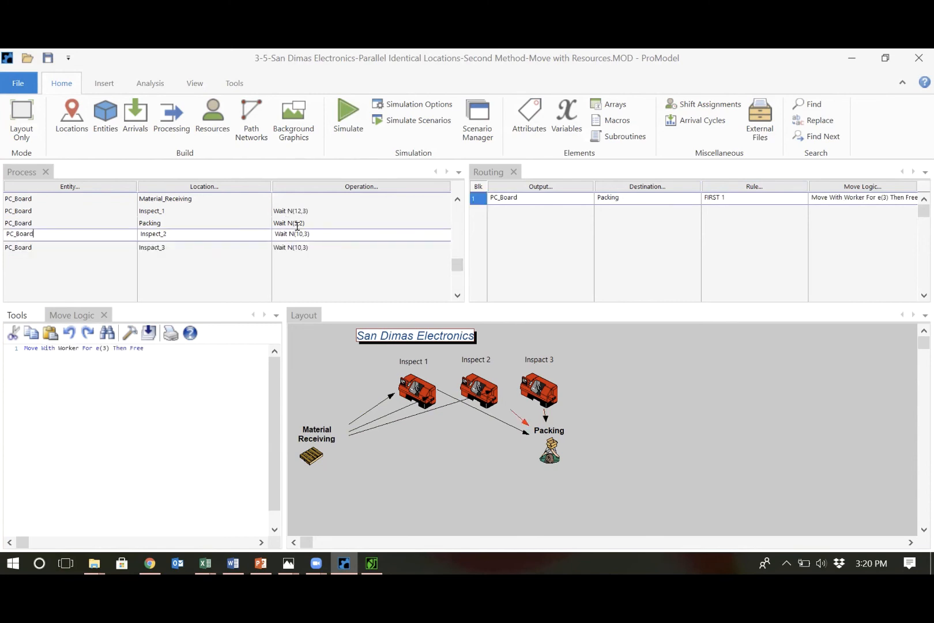
left_click(305, 211)
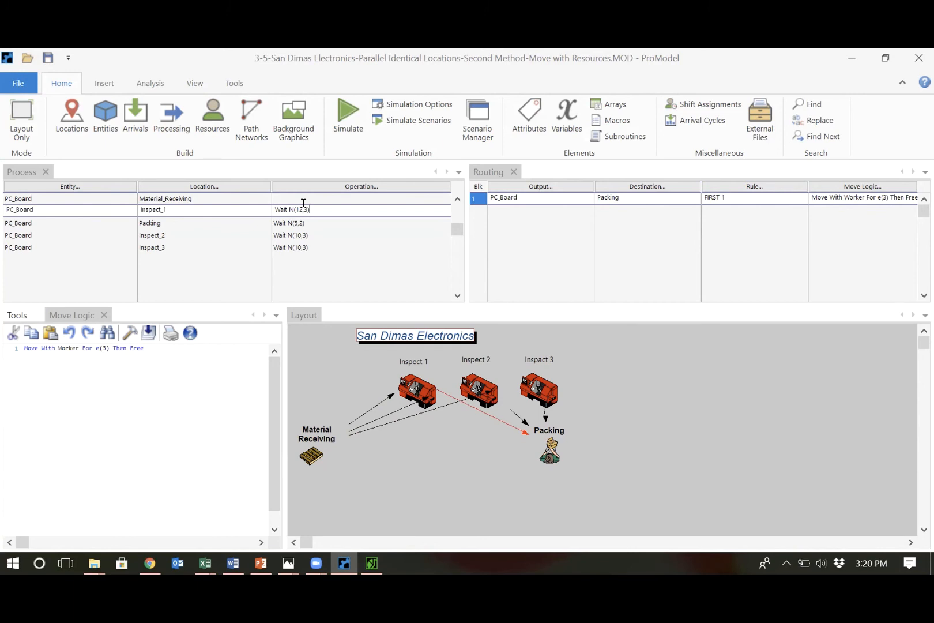
left_click(300, 197)
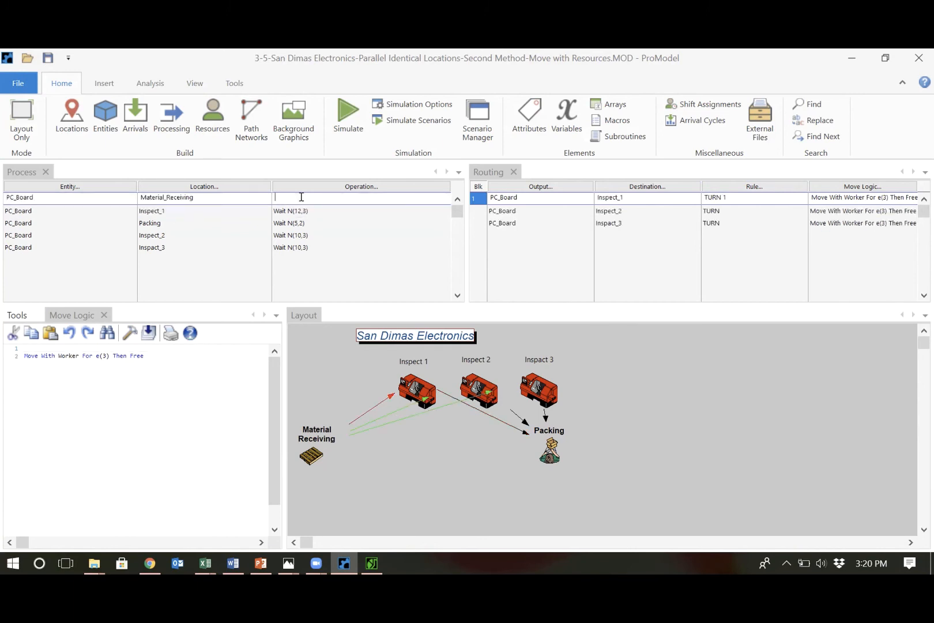
left_click(302, 246)
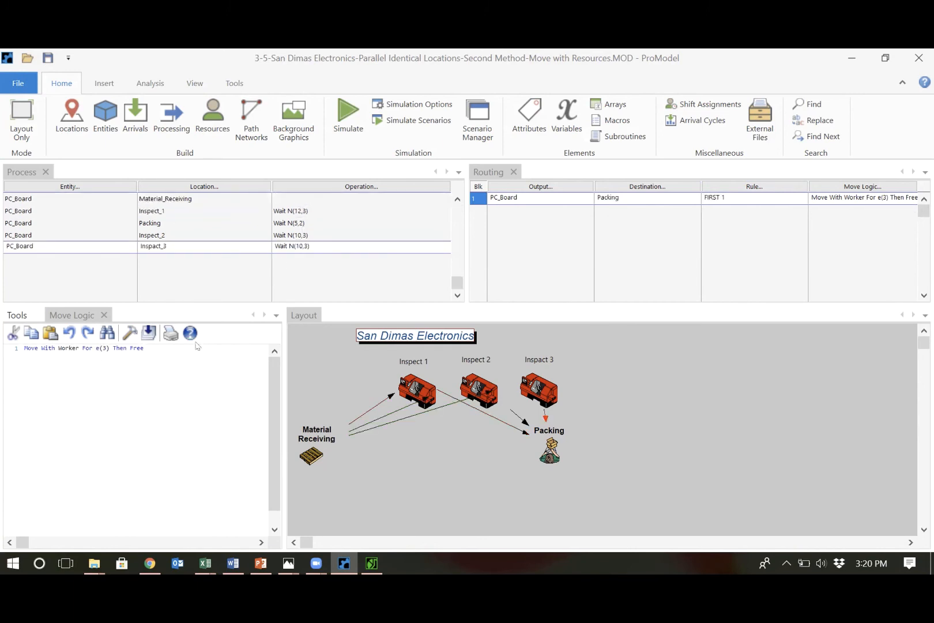
left_click(157, 398)
Step: Run the simulation and examine the PC Board's times in the Entity Summary table
left_click(348, 115)
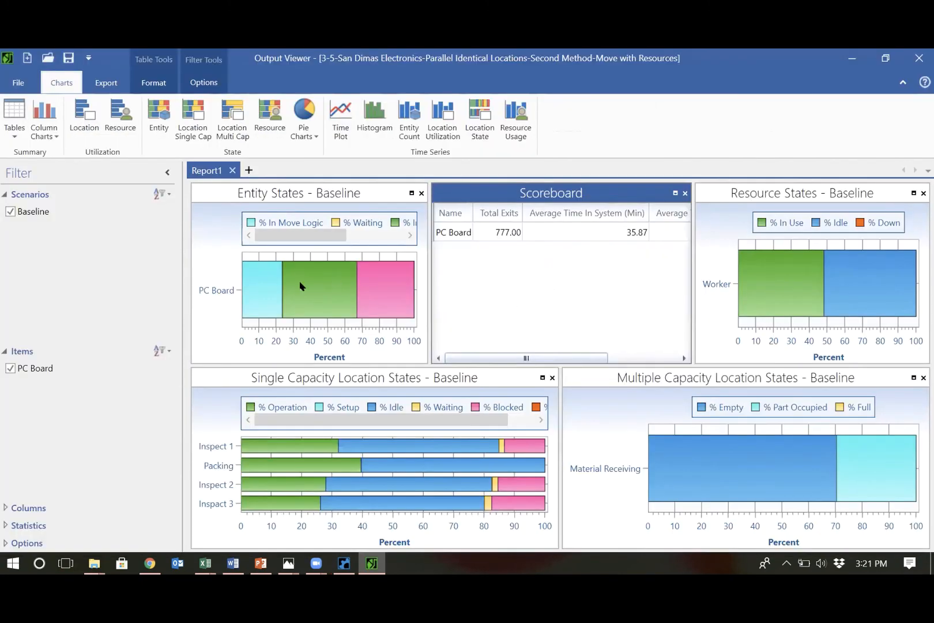
left_click(18, 126)
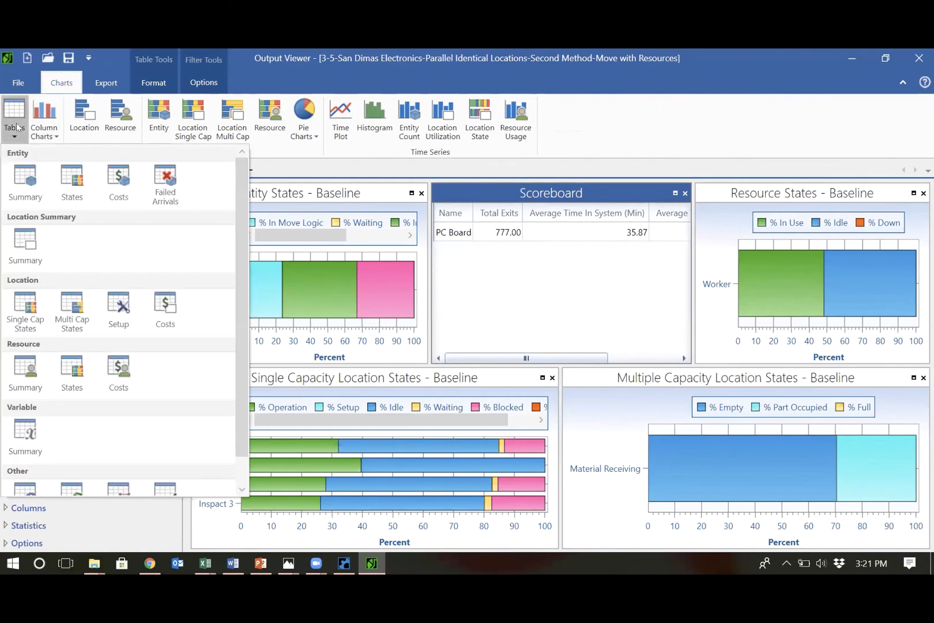
left_click(26, 183)
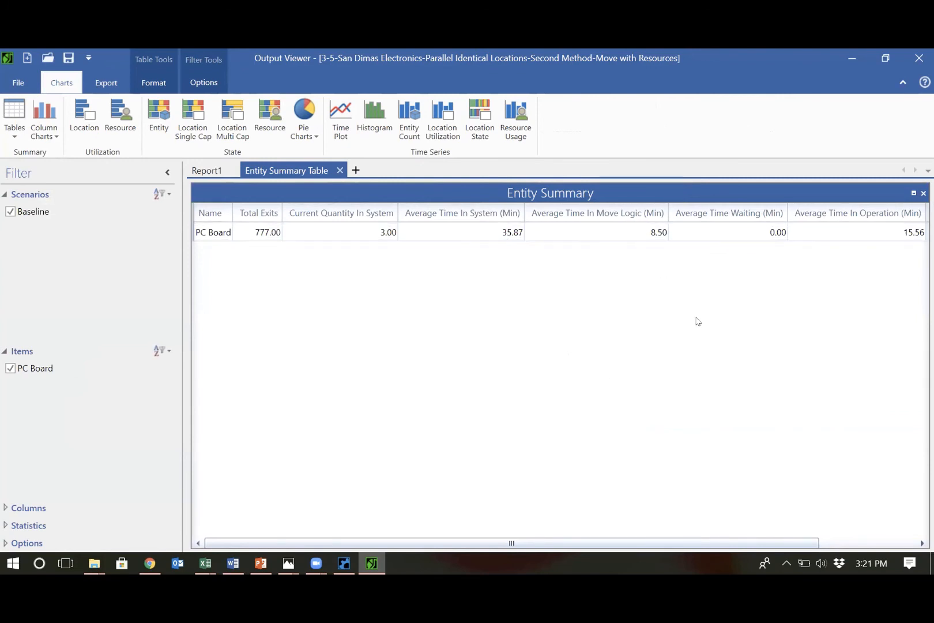
Step: Examine the PC Board's remaining time averages and the inspection locations' waiting, idle, blocked and operation percentages in the Single Capacity Location States chart
left_click(922, 543)
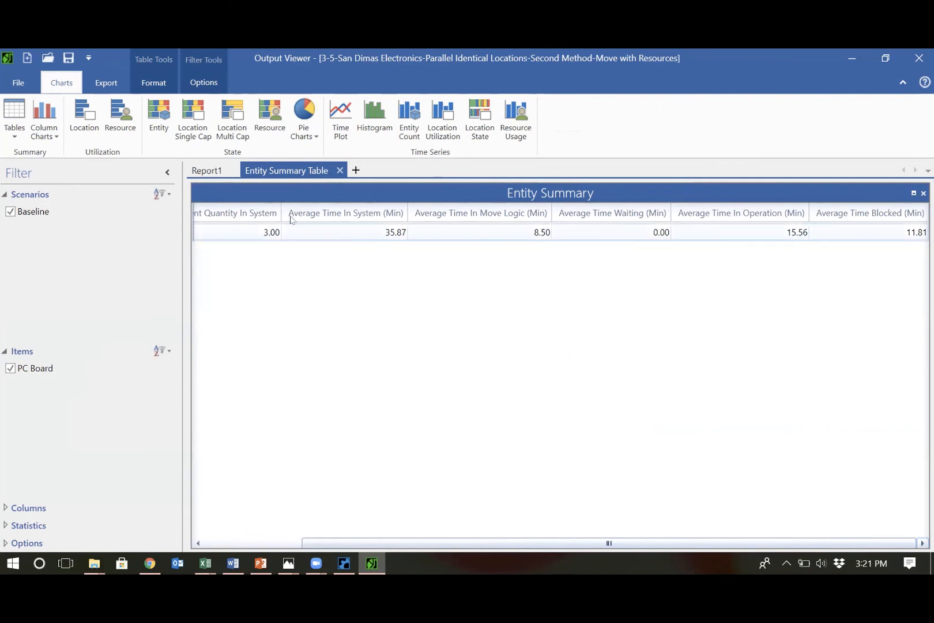
left_click(213, 172)
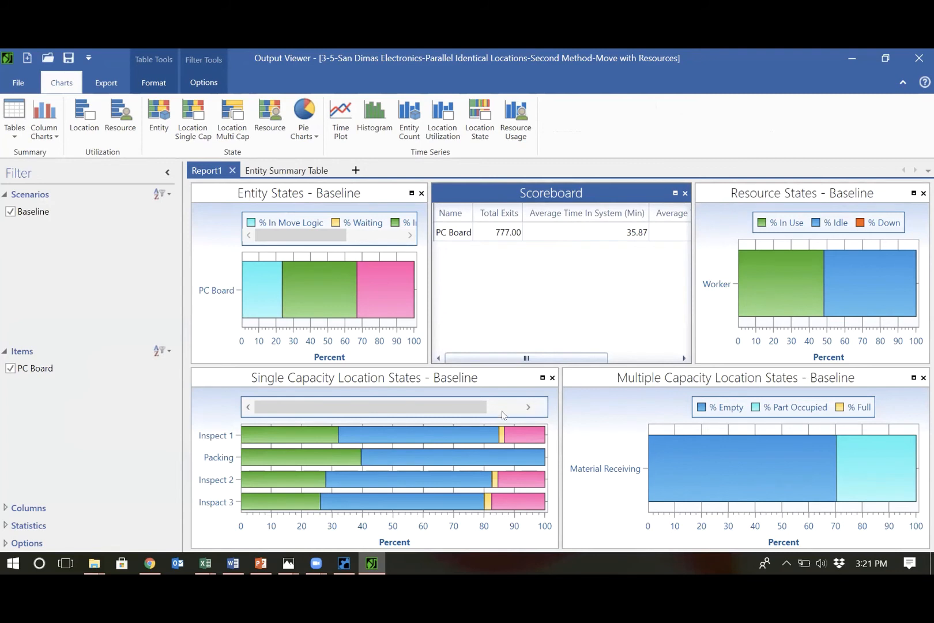
left_click(526, 406)
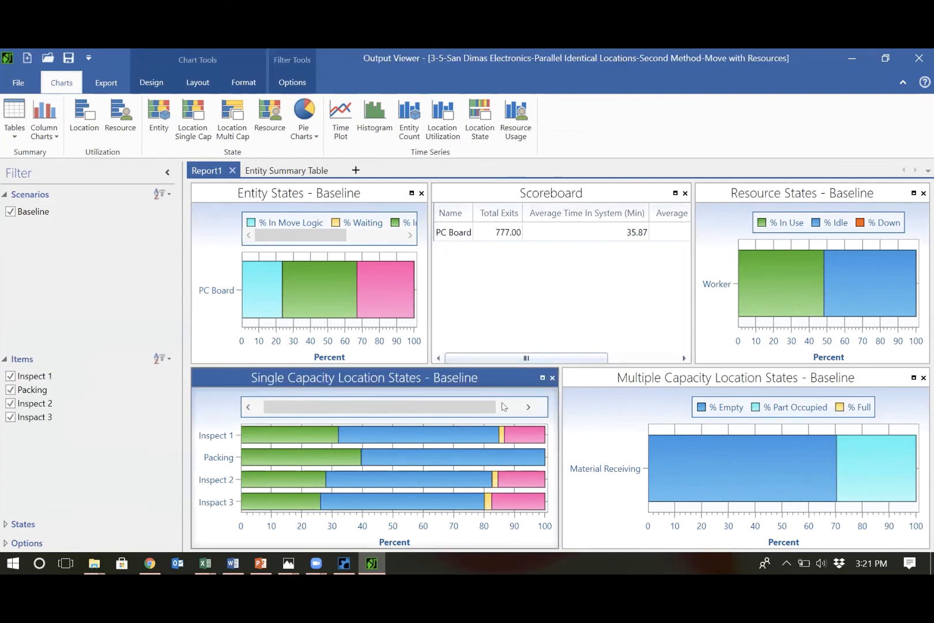
left_click(502, 406)
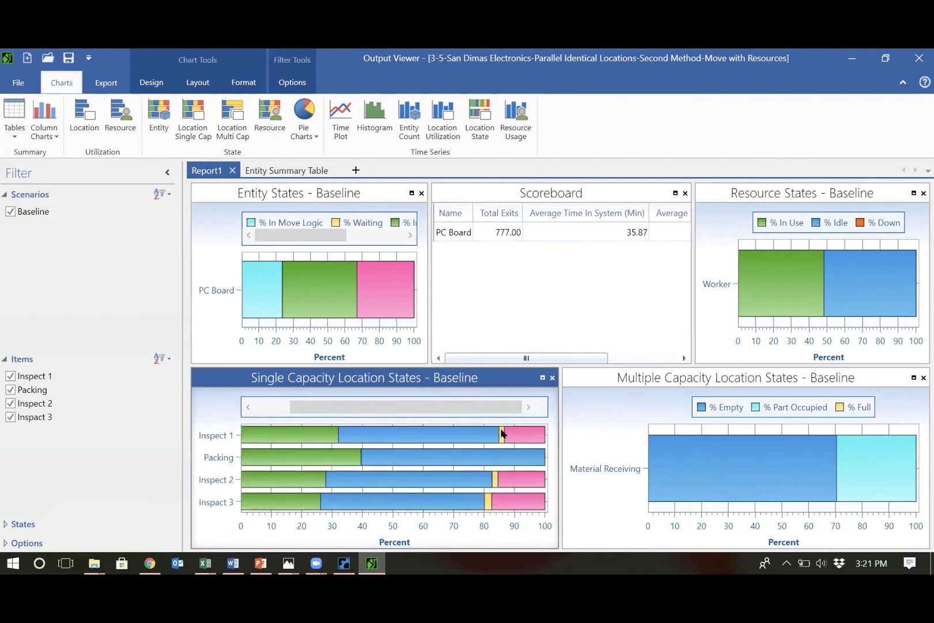
mouse_move(502, 434)
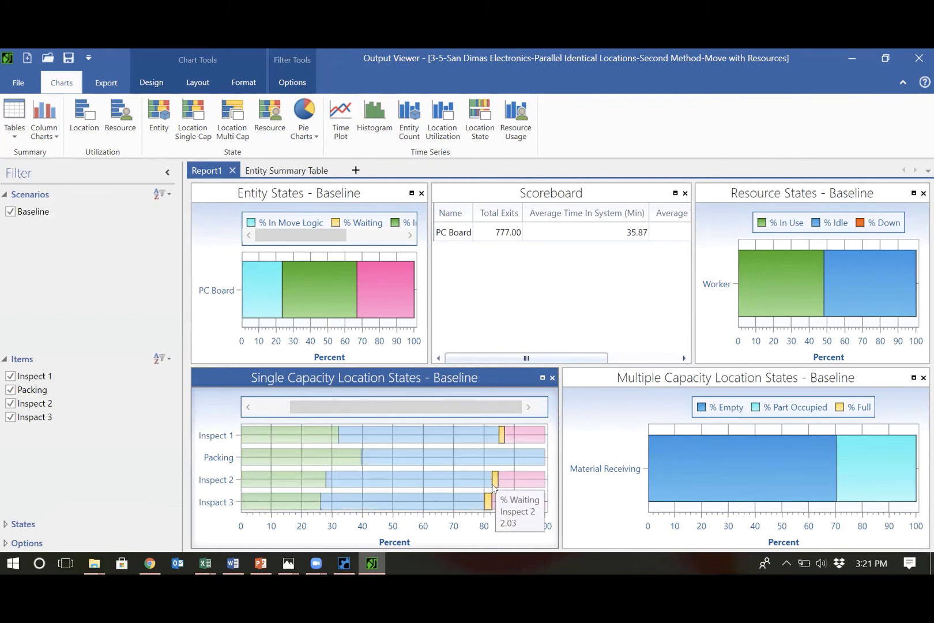
mouse_move(358, 507)
mouse_move(296, 494)
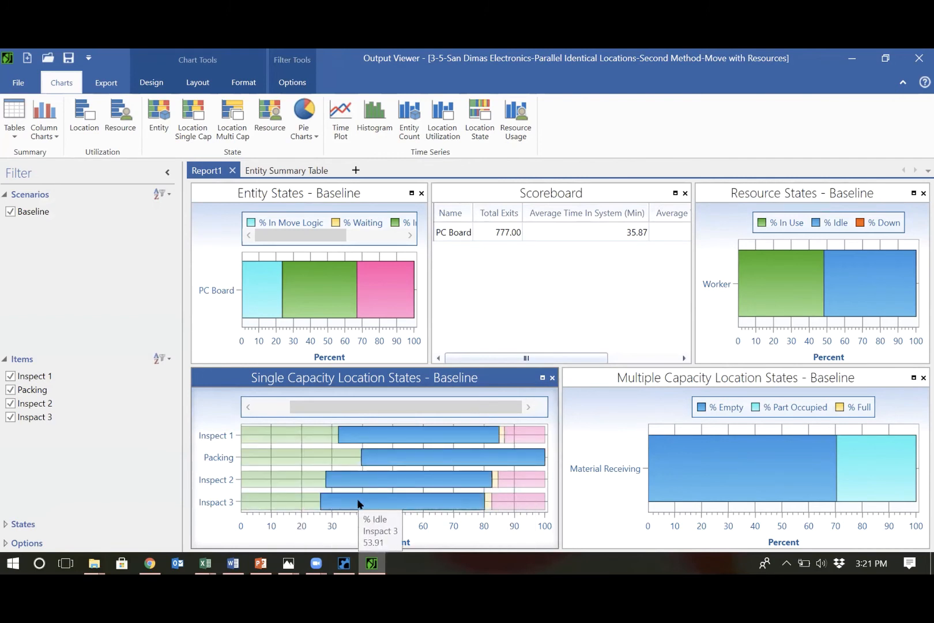
mouse_move(518, 499)
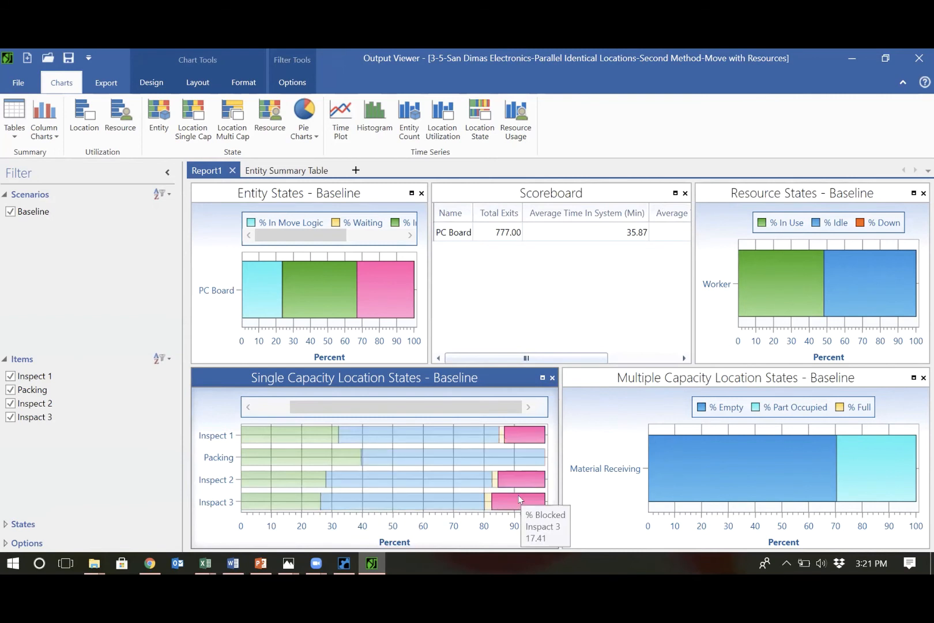
mouse_move(490, 501)
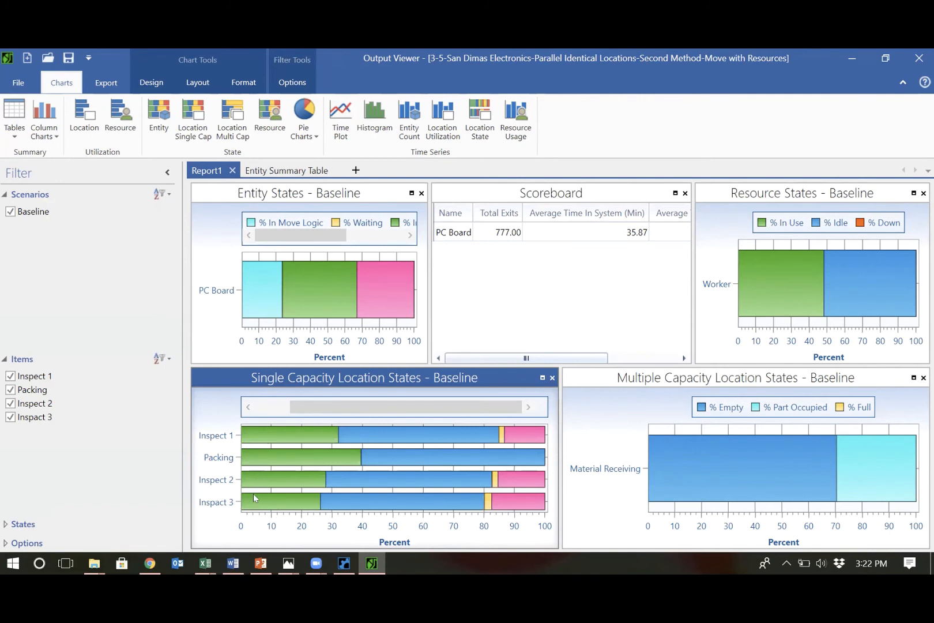
mouse_move(253, 502)
Step: Create the Location Summary table and compare it with the Entity Summary and Inspect 1's states in the single capacity chart
left_click(291, 173)
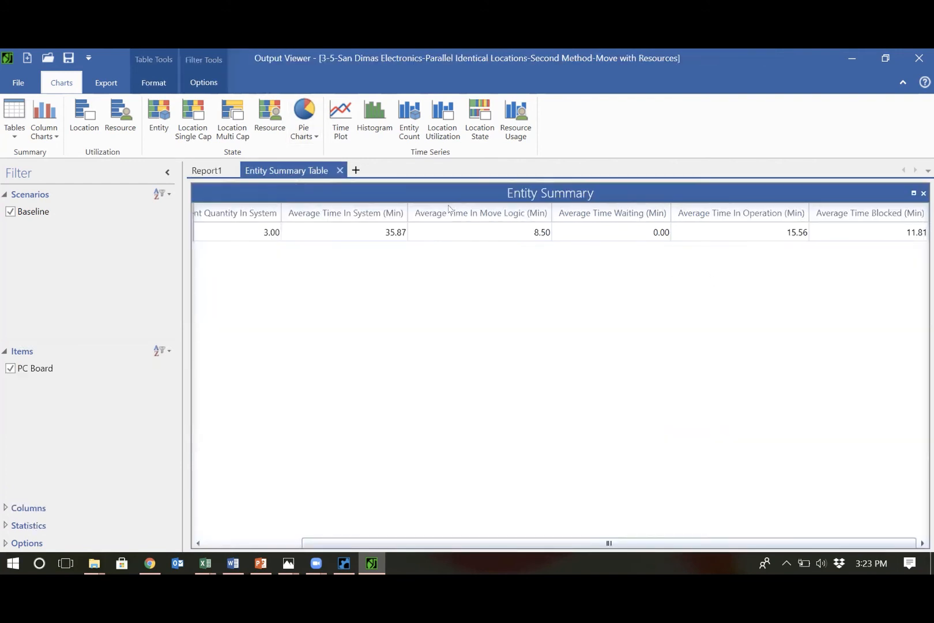
left_click(18, 124)
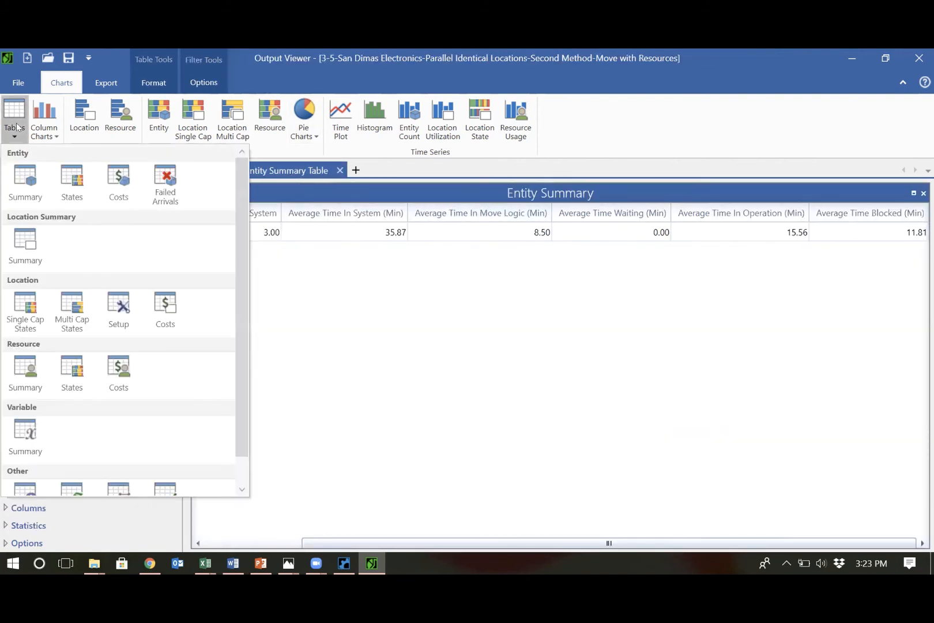
left_click(34, 251)
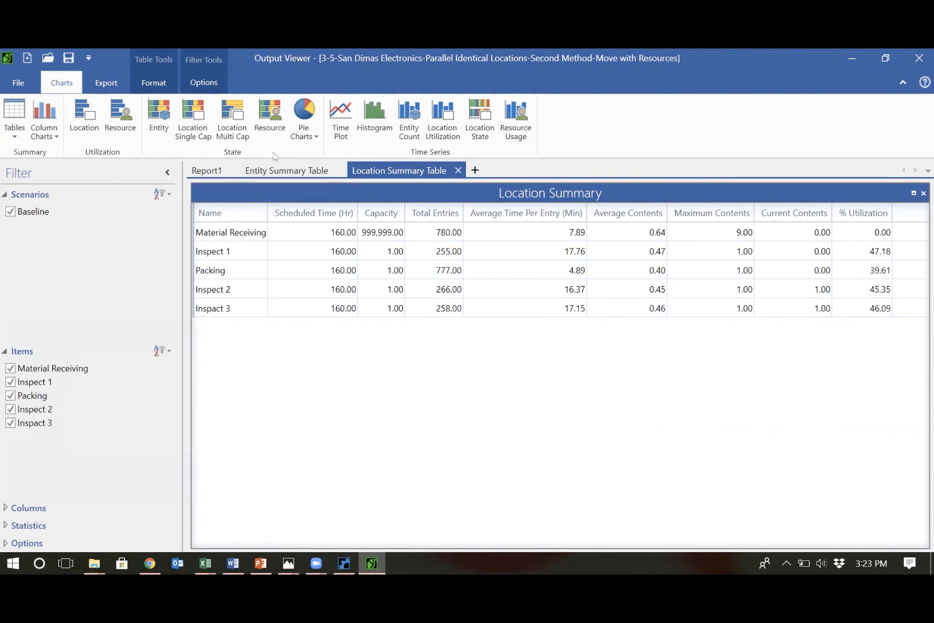
left_click(273, 171)
left_click(211, 167)
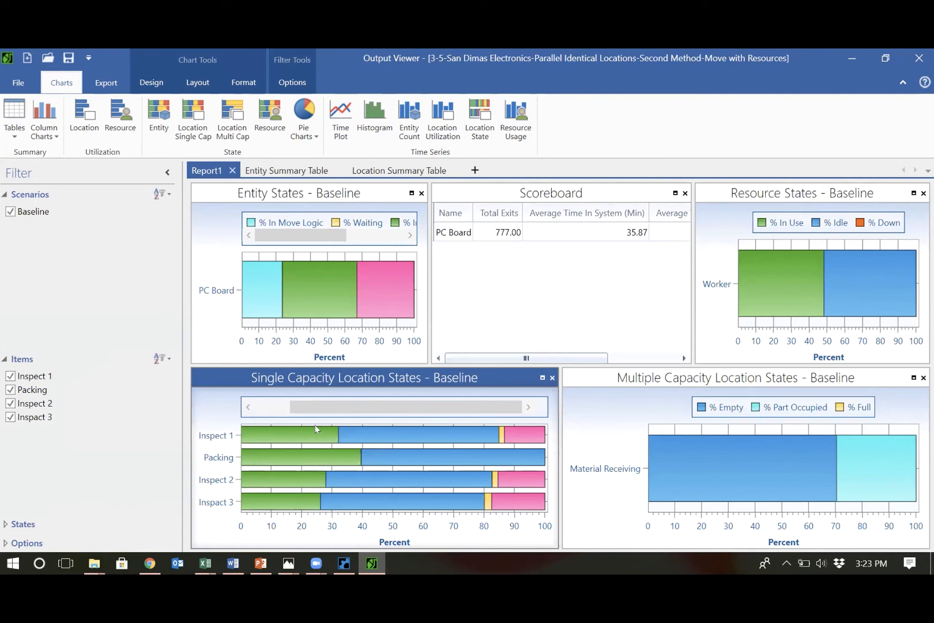
mouse_move(522, 433)
mouse_move(321, 435)
Step: Switch to ProModel, compile the Inspact_3 to Packing move logic with a blank line inserted above it, and save the model
left_click(345, 565)
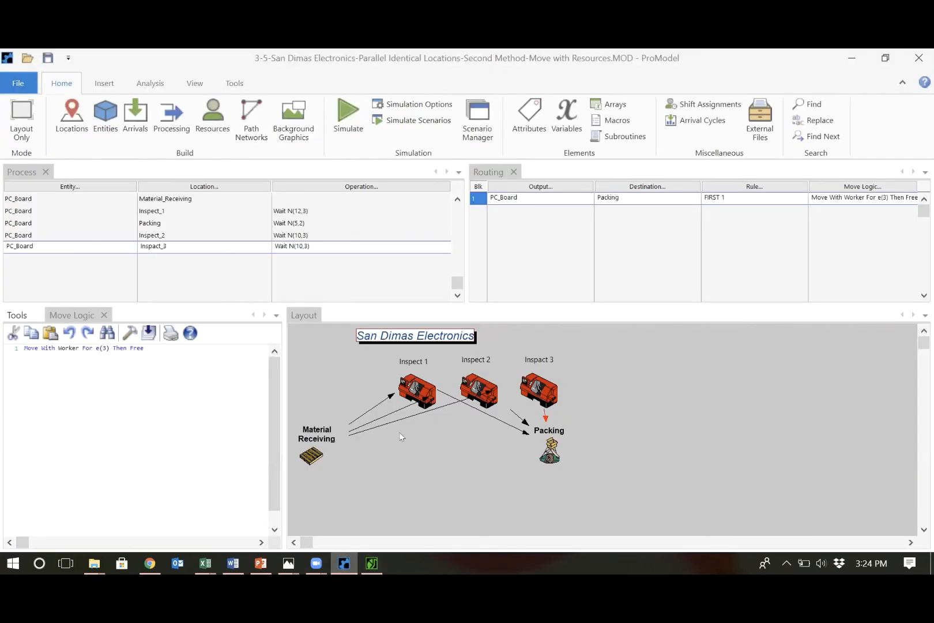
left_click(21, 347)
key("Return")
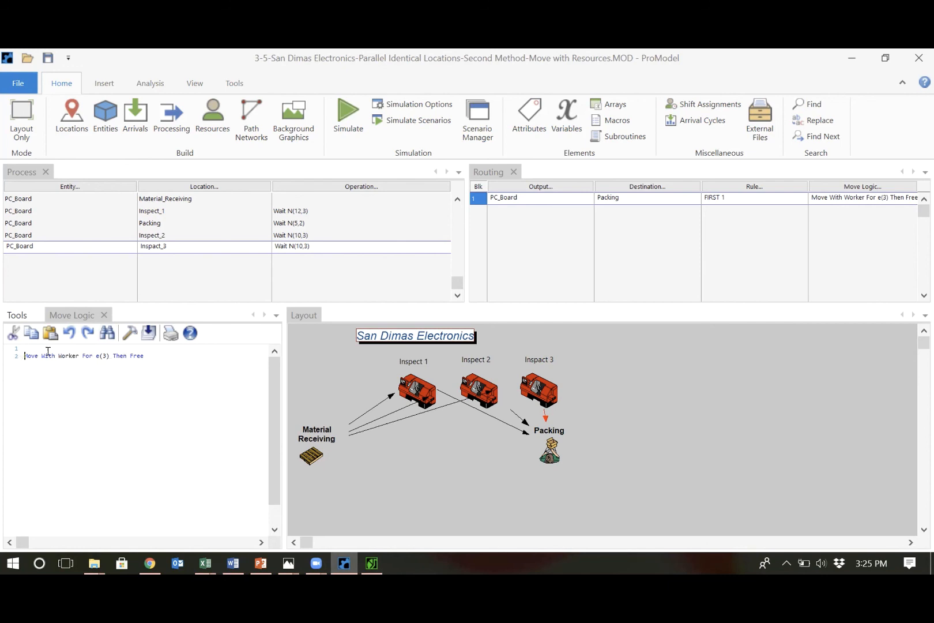
left_click(148, 333)
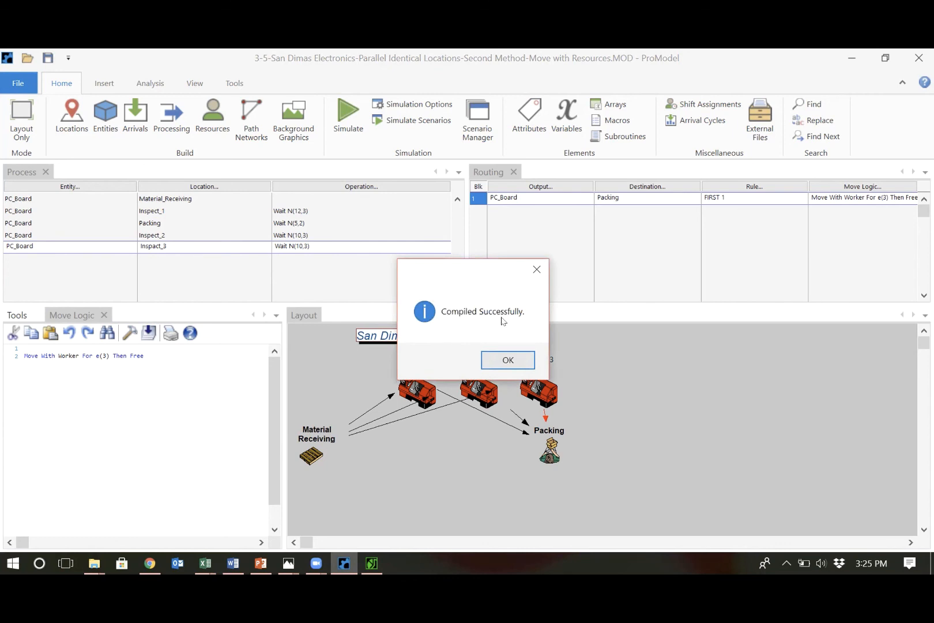
left_click(502, 362)
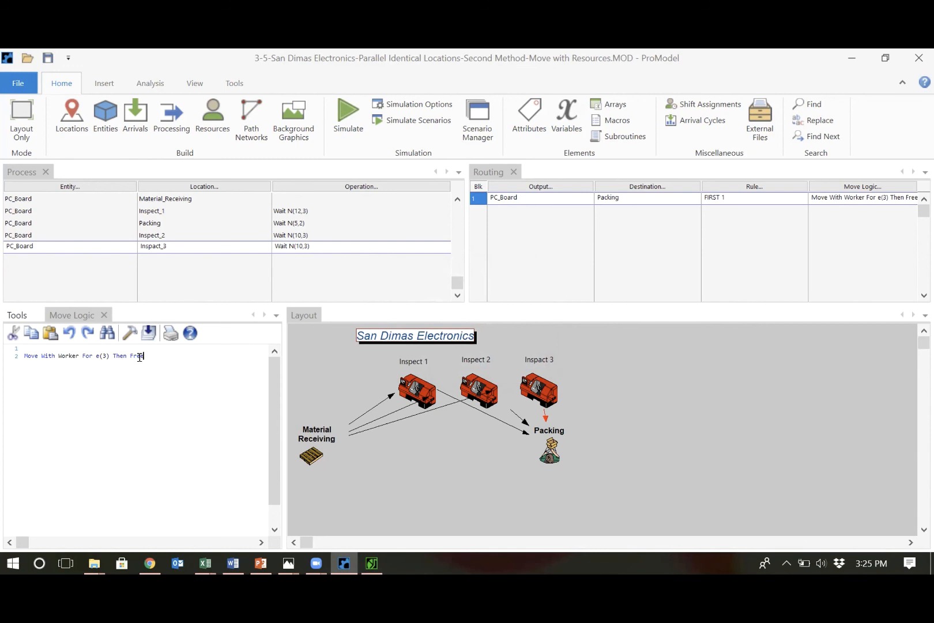
left_click(48, 59)
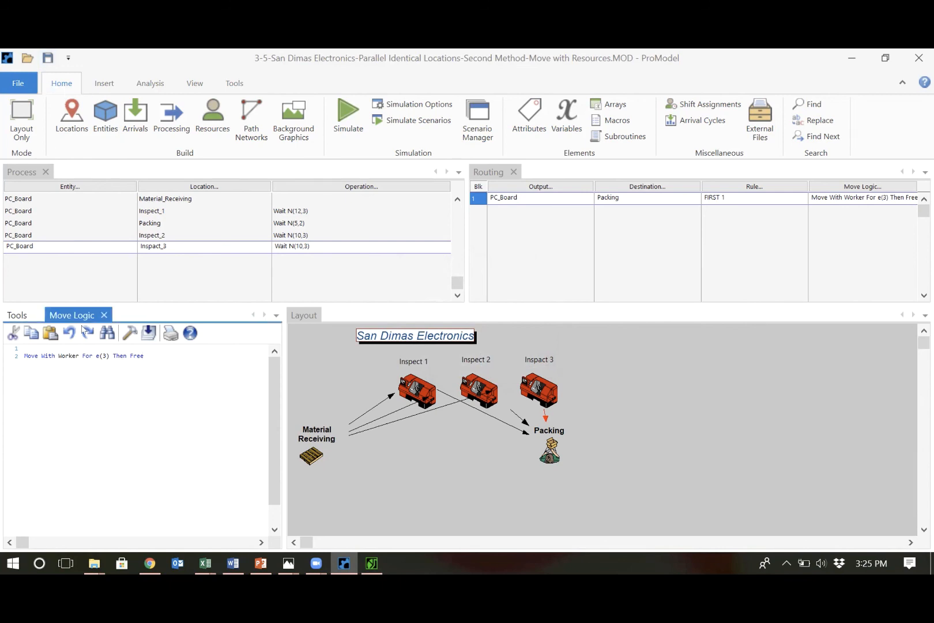
left_click(99, 474)
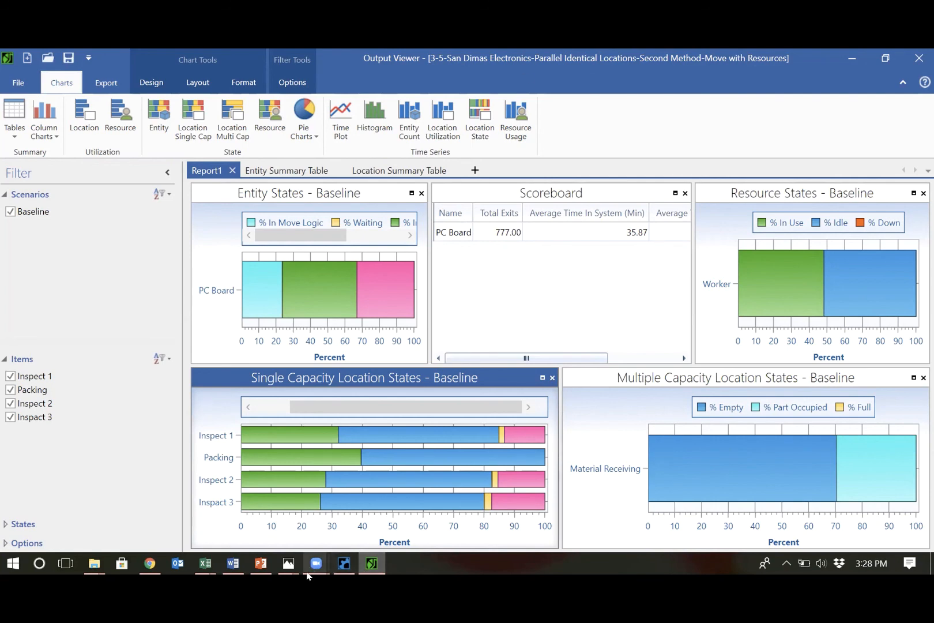
Step: Change the PC_Board operation at Inspect_1 to "Wait N(10,3)" in the ProModel process table
left_click(342, 563)
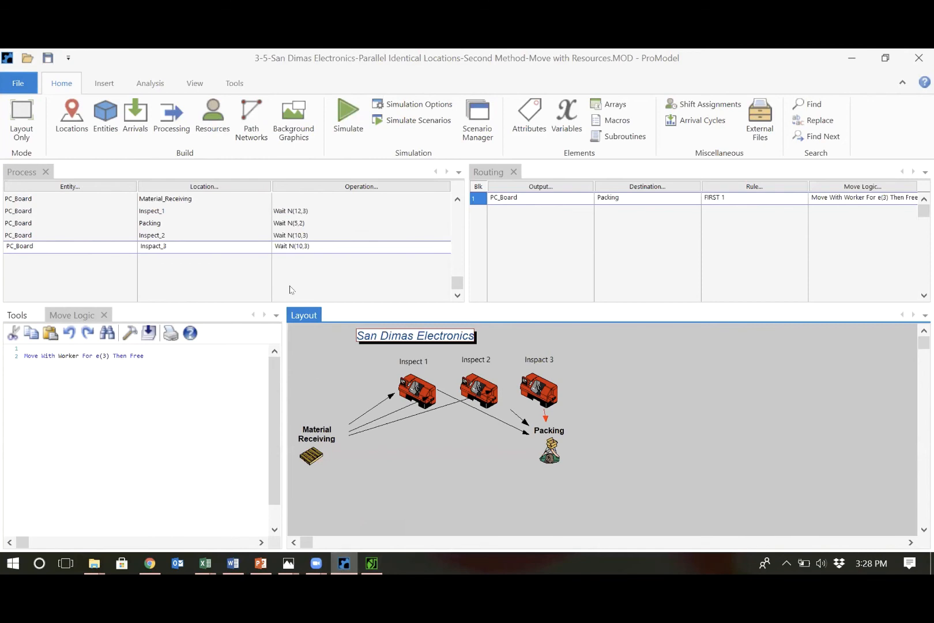
left_click(300, 211)
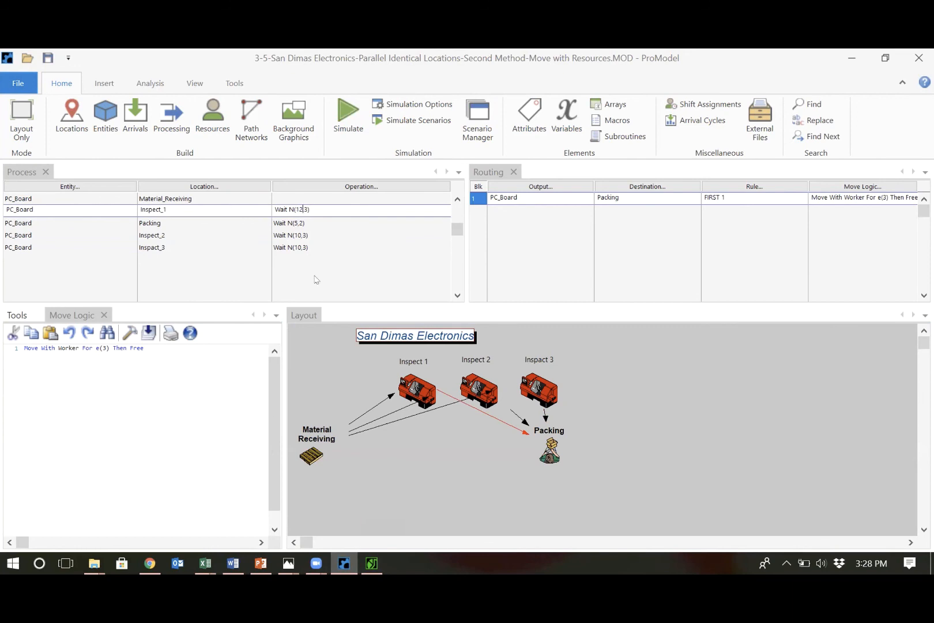
key("BackSpace")
type("0")
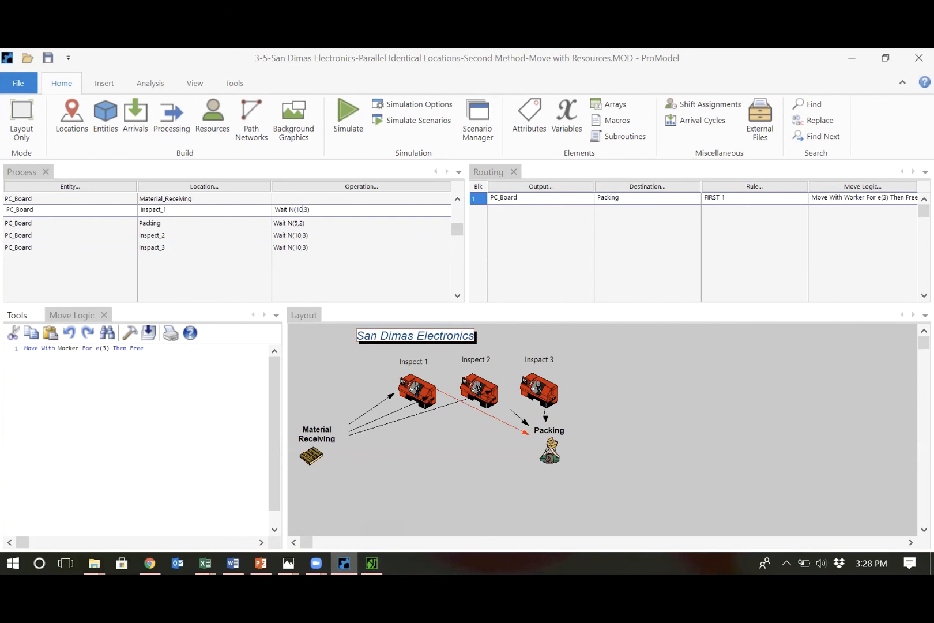